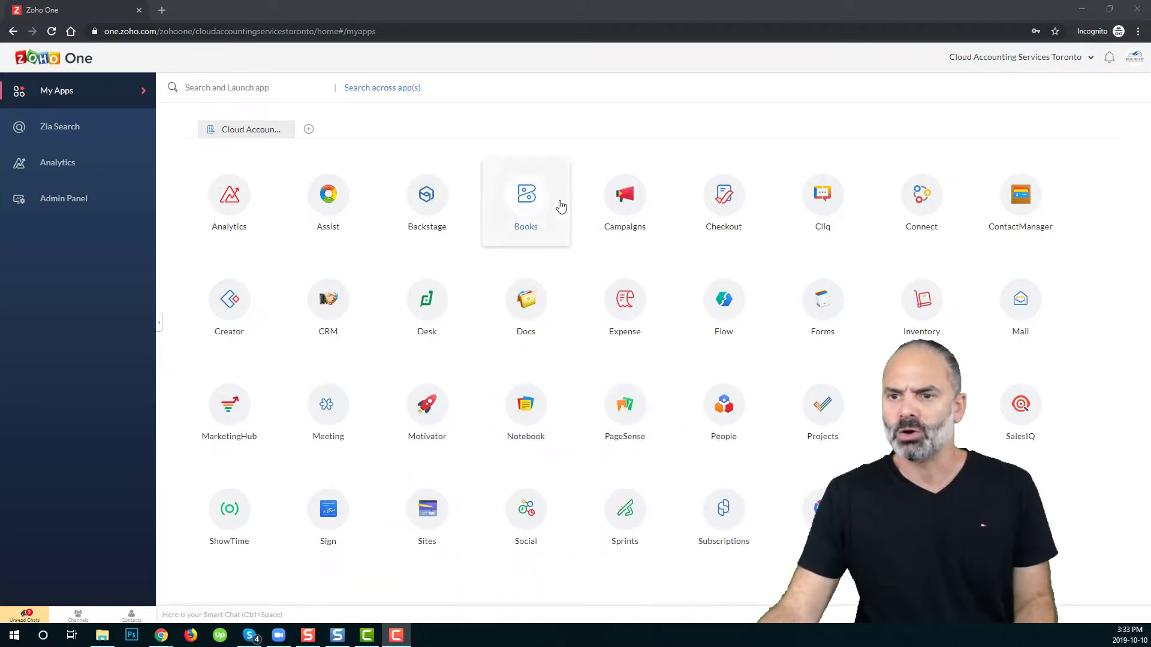
Step: Open Zoho Forms from the app grid and start editing the Contact details form
left_click(812, 306)
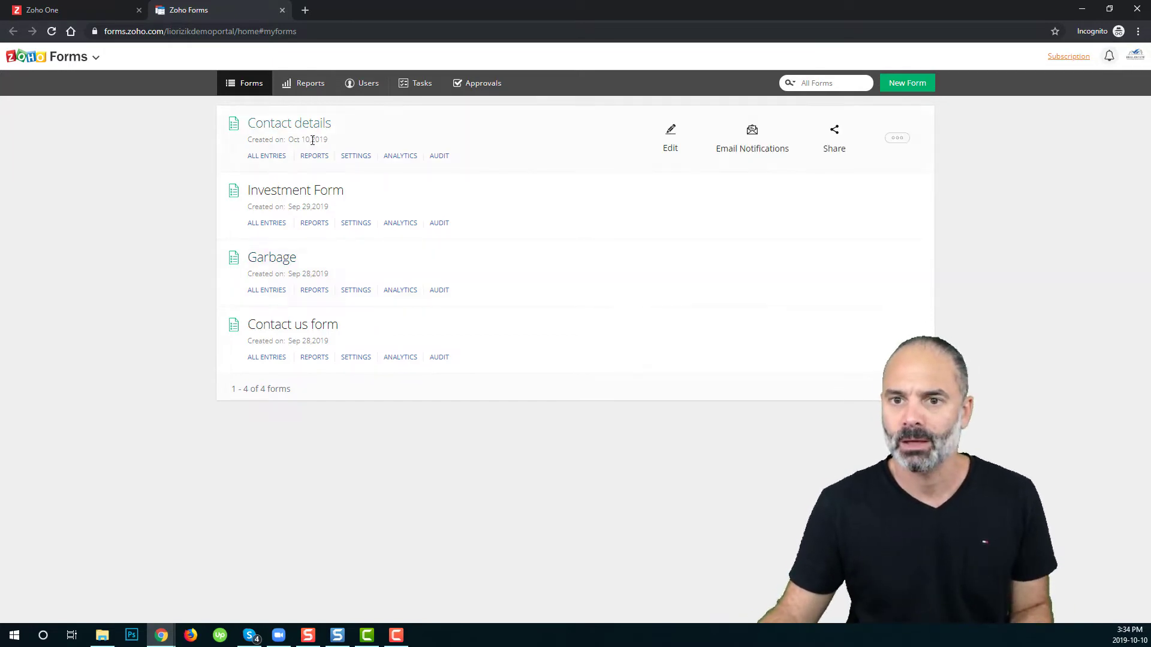
mouse_move(654, 139)
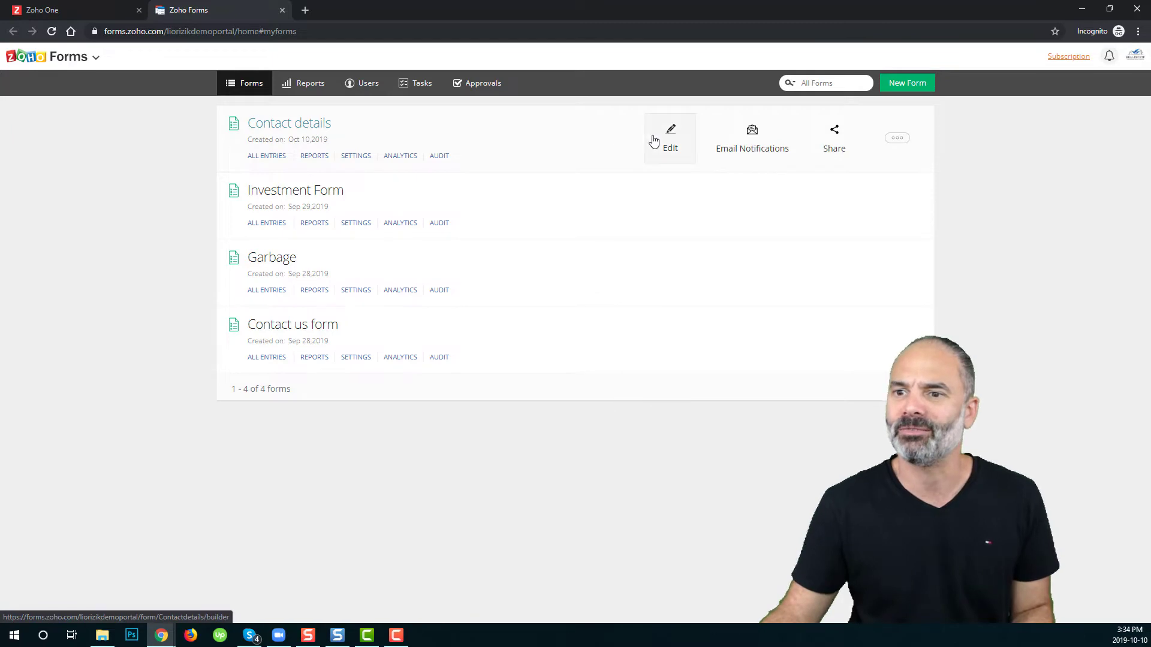
left_click(669, 143)
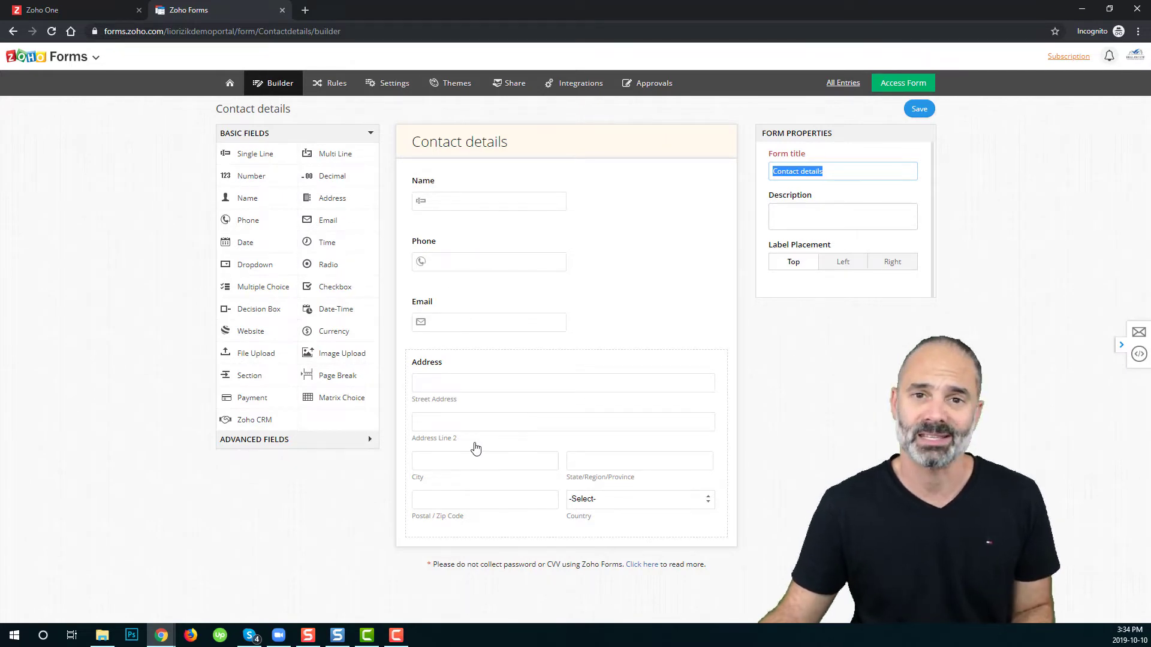
Step: Search Google for 'zoho bookings' and enter the Zoho Bookings app from its product page
left_click(93, 9)
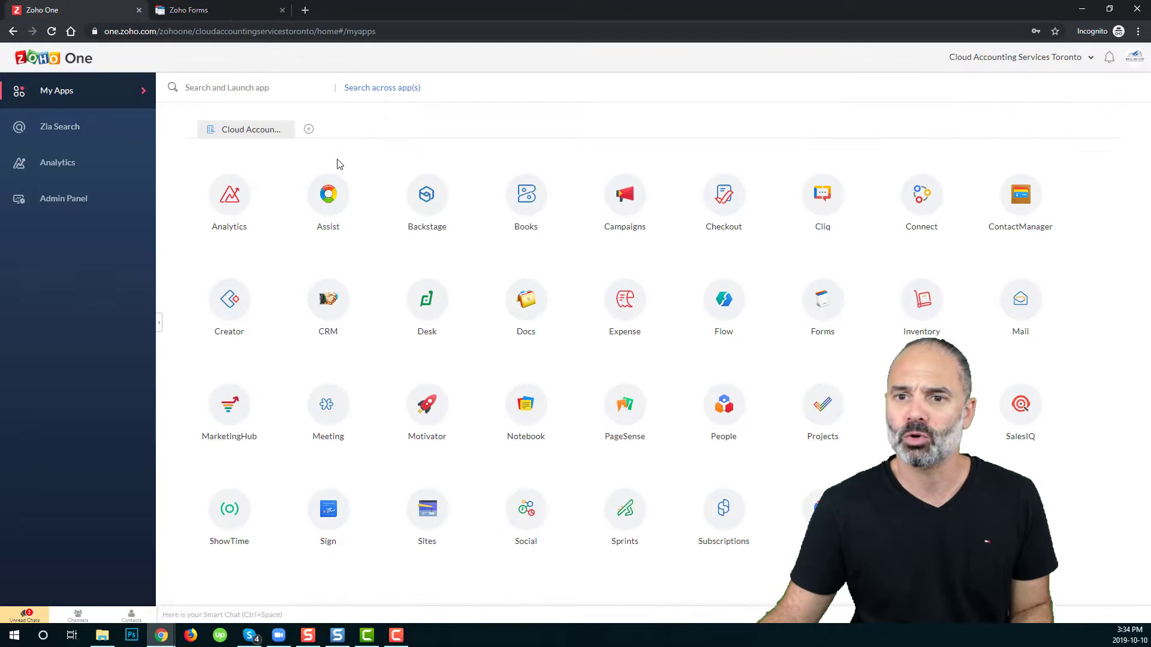
left_click(283, 31)
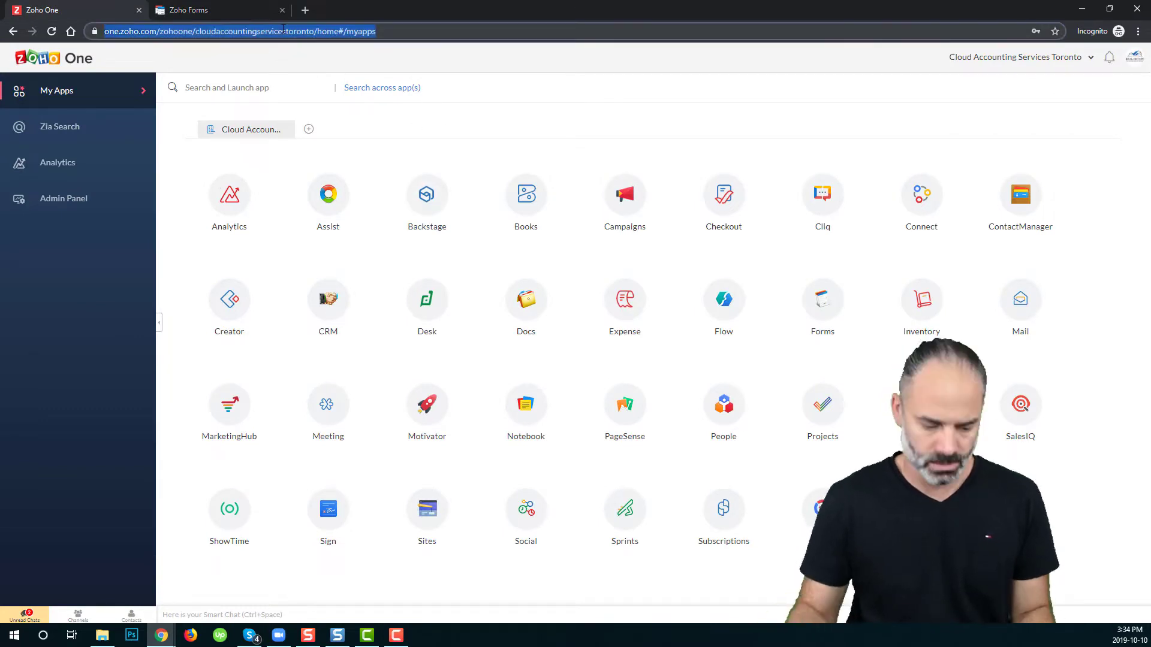
type("zoho bookin")
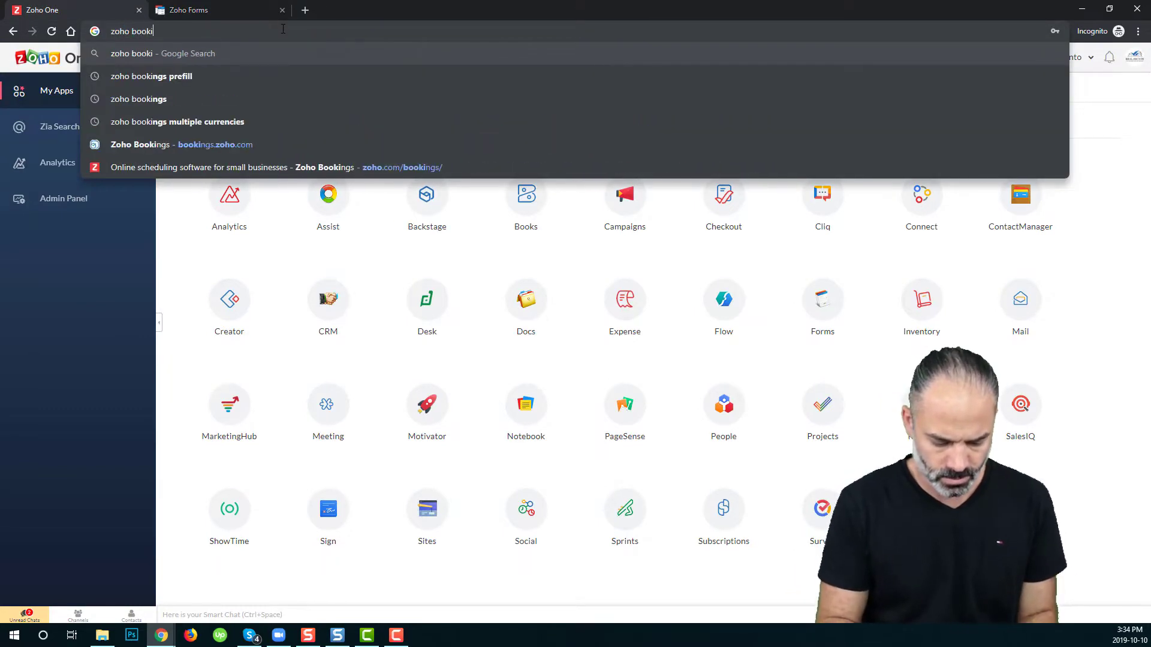
type("gs")
key("Return")
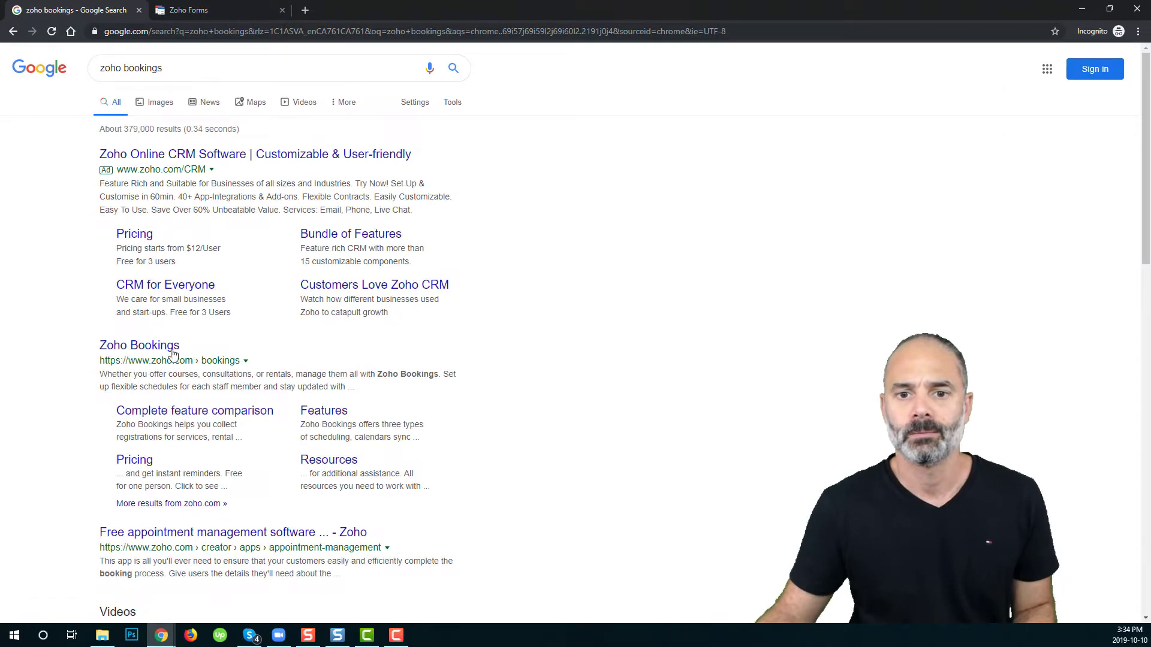
left_click(165, 349)
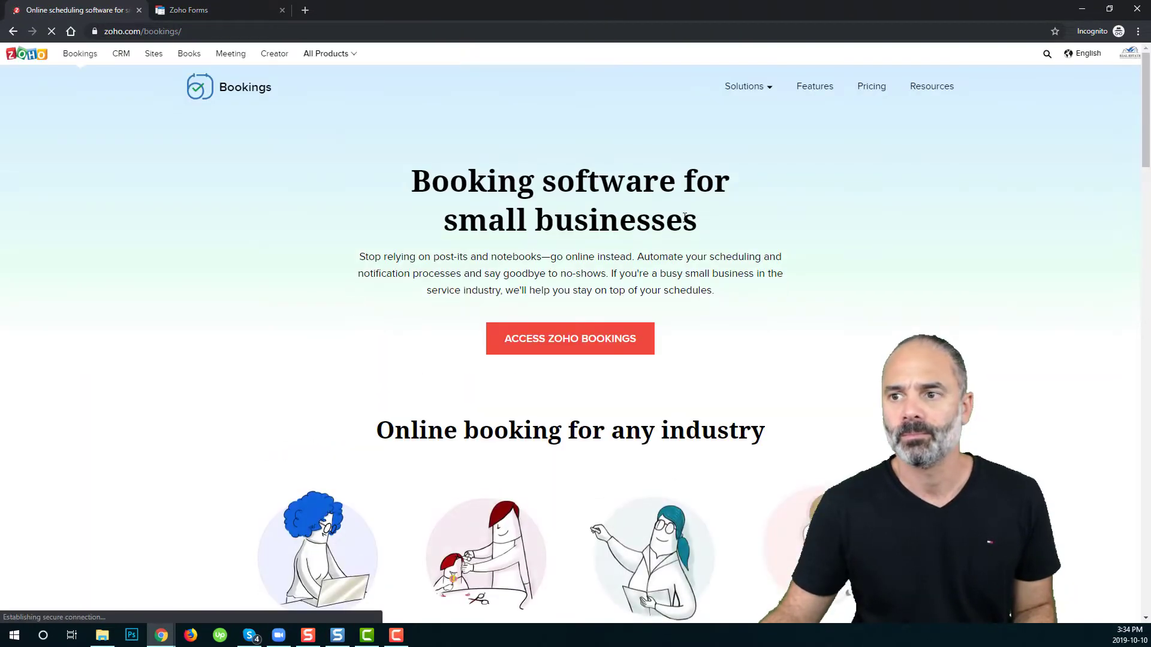
left_click(567, 346)
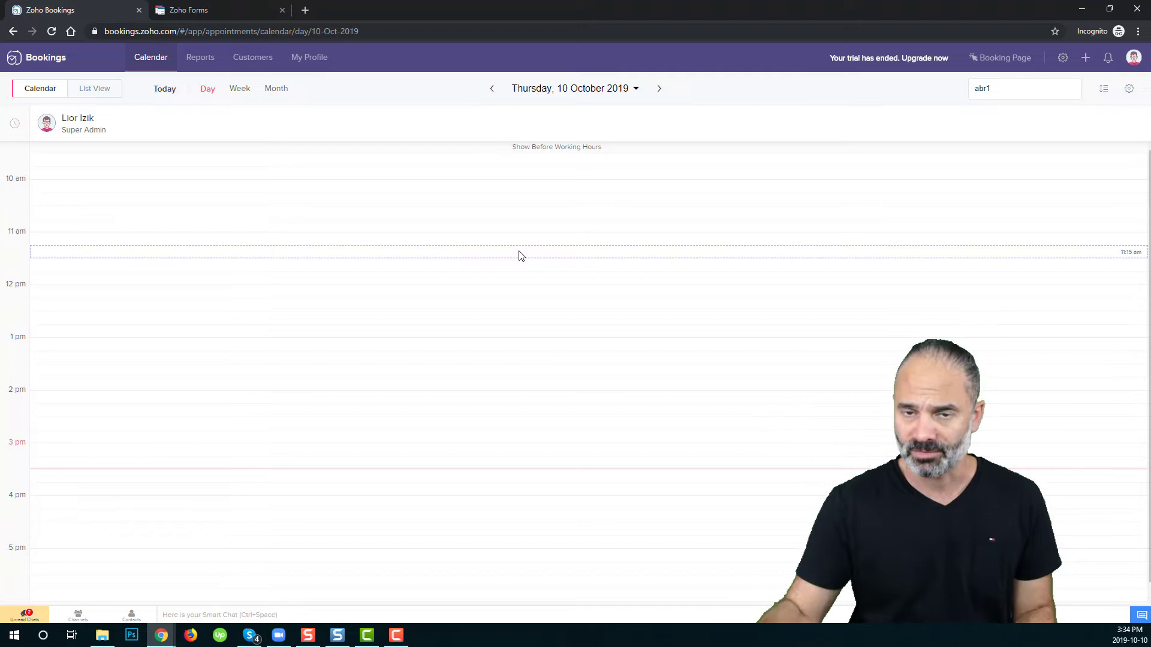
Step: Copy the Intro Meeting service booking URL from the Bookings settings
left_click(1063, 60)
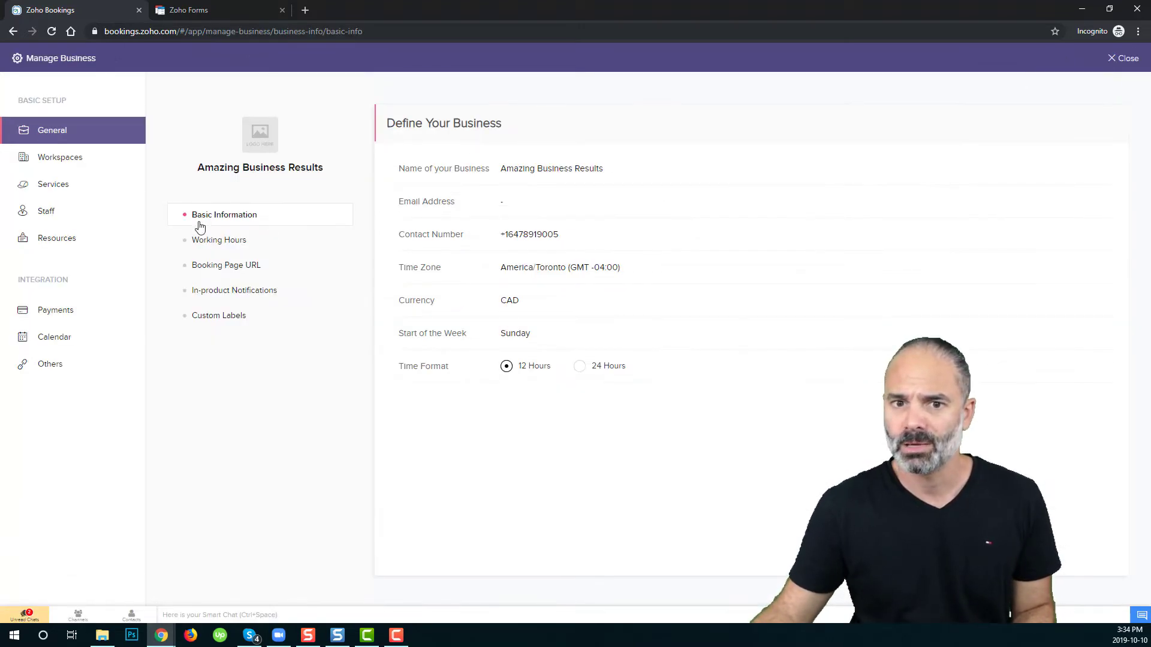
left_click(51, 185)
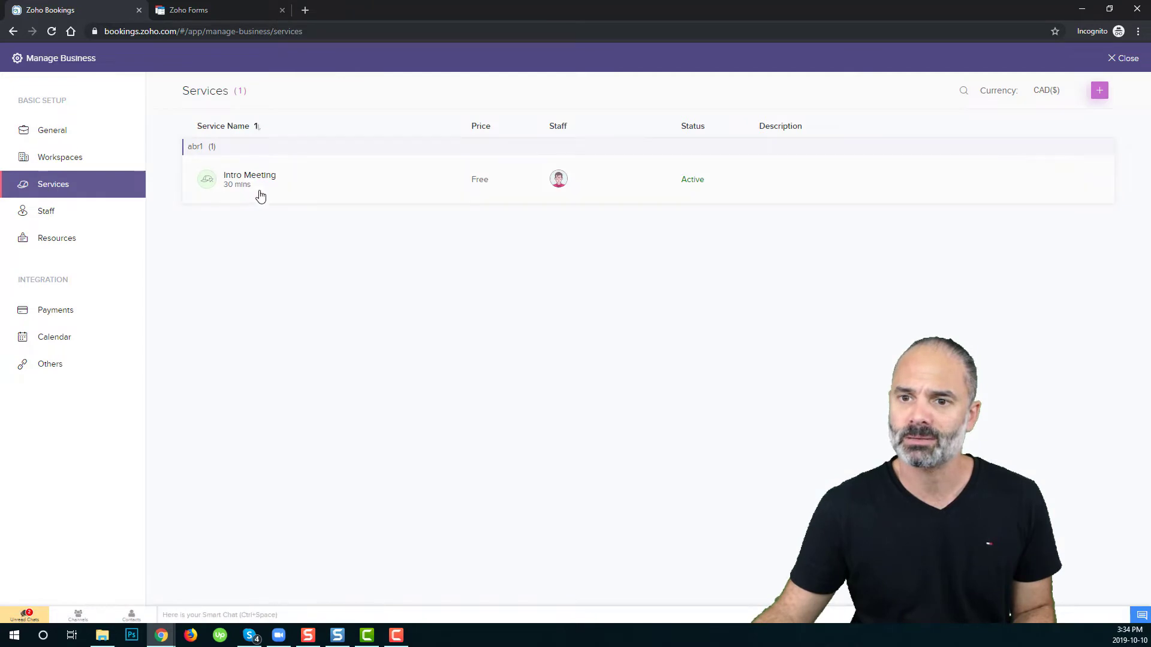
left_click(259, 197)
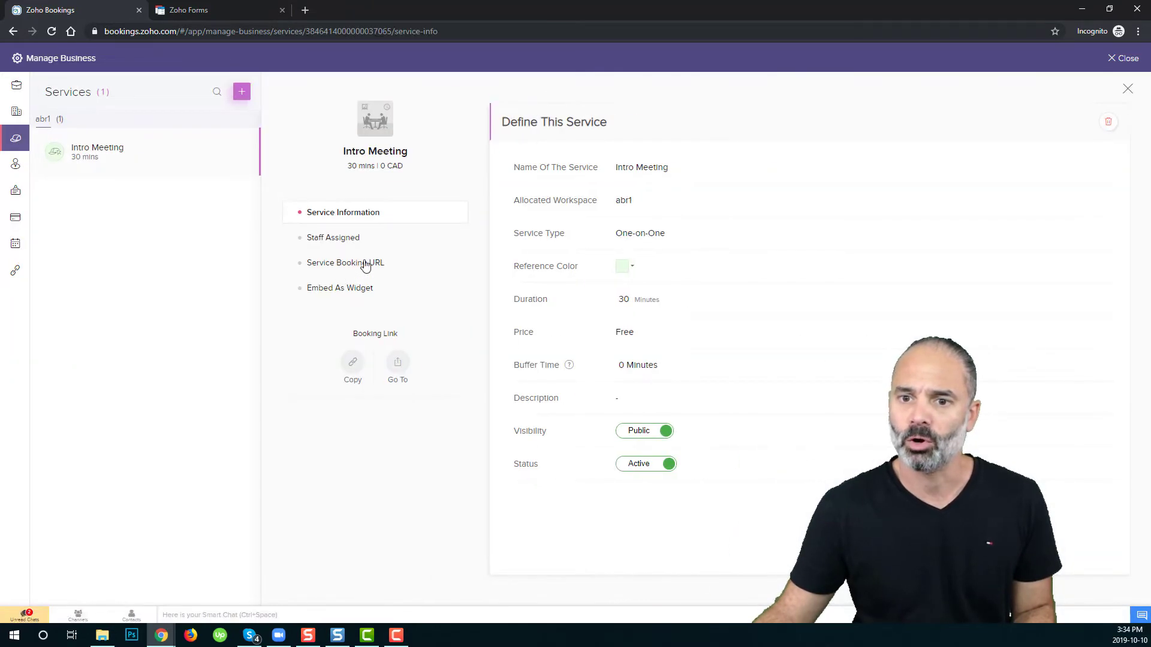
left_click(365, 265)
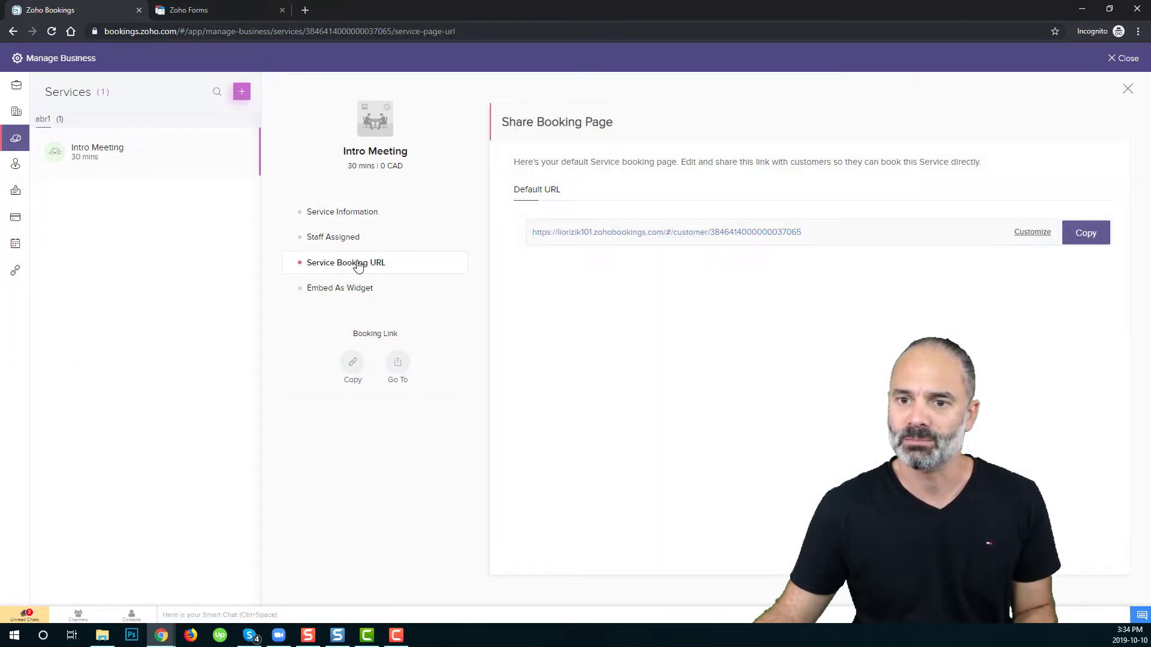
left_click(1085, 233)
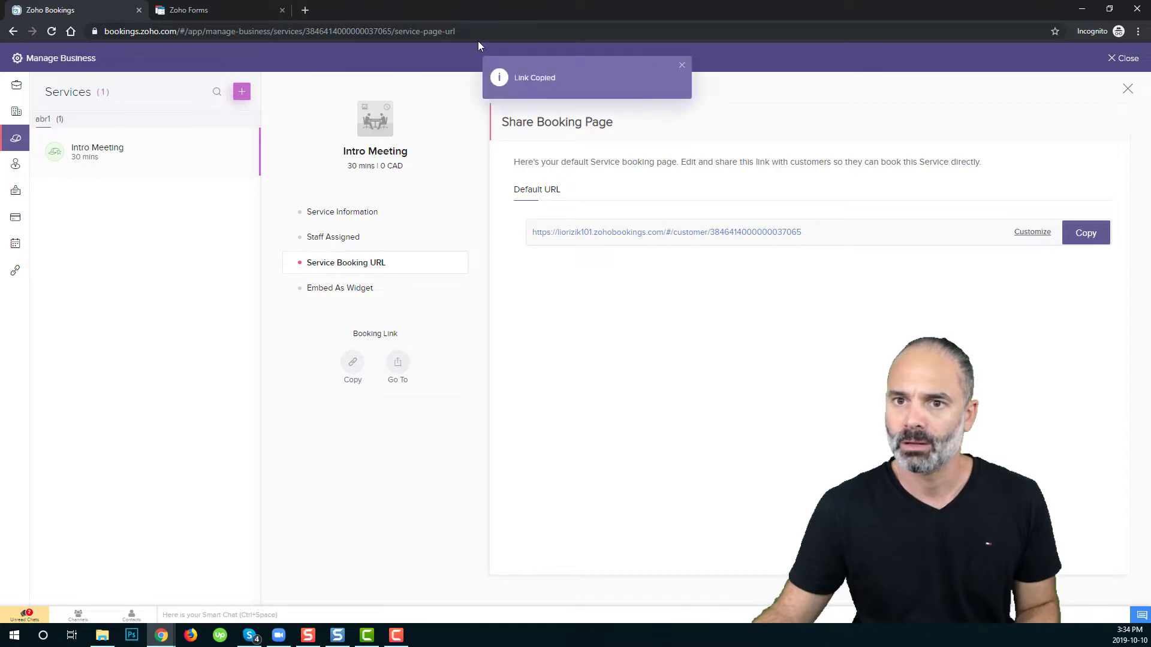
Step: Load the Intro Meeting booking page in a new tab and pick Friday 11 October, 12:15 pm
left_click(305, 11)
key("ctrl+v")
key("Return")
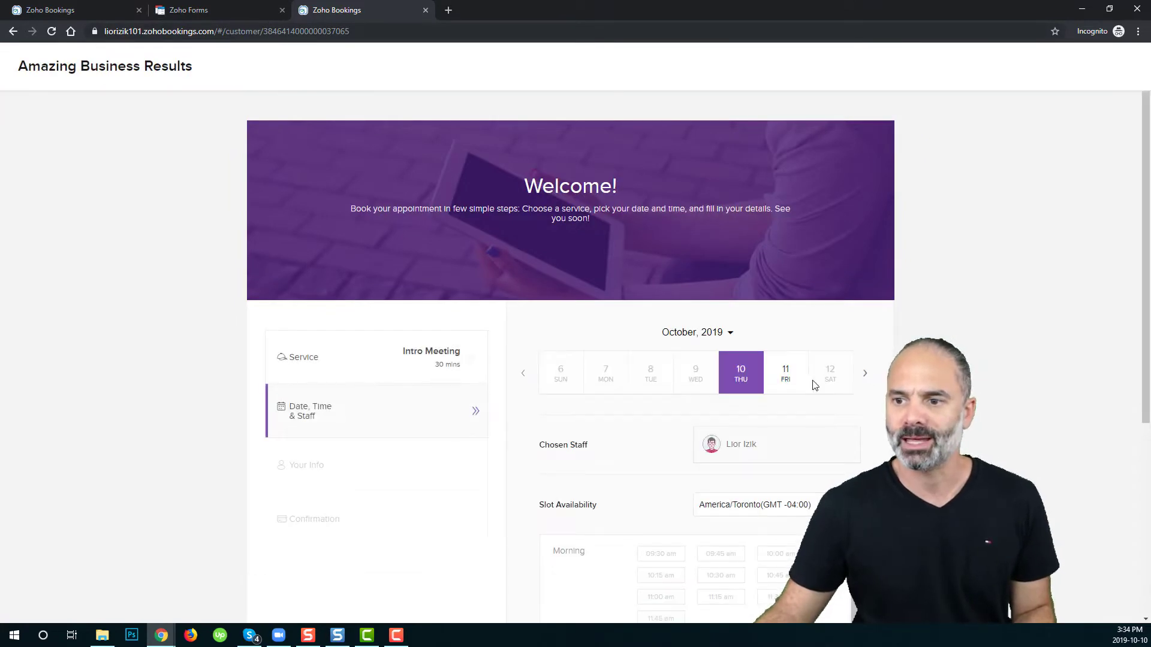
left_click(784, 376)
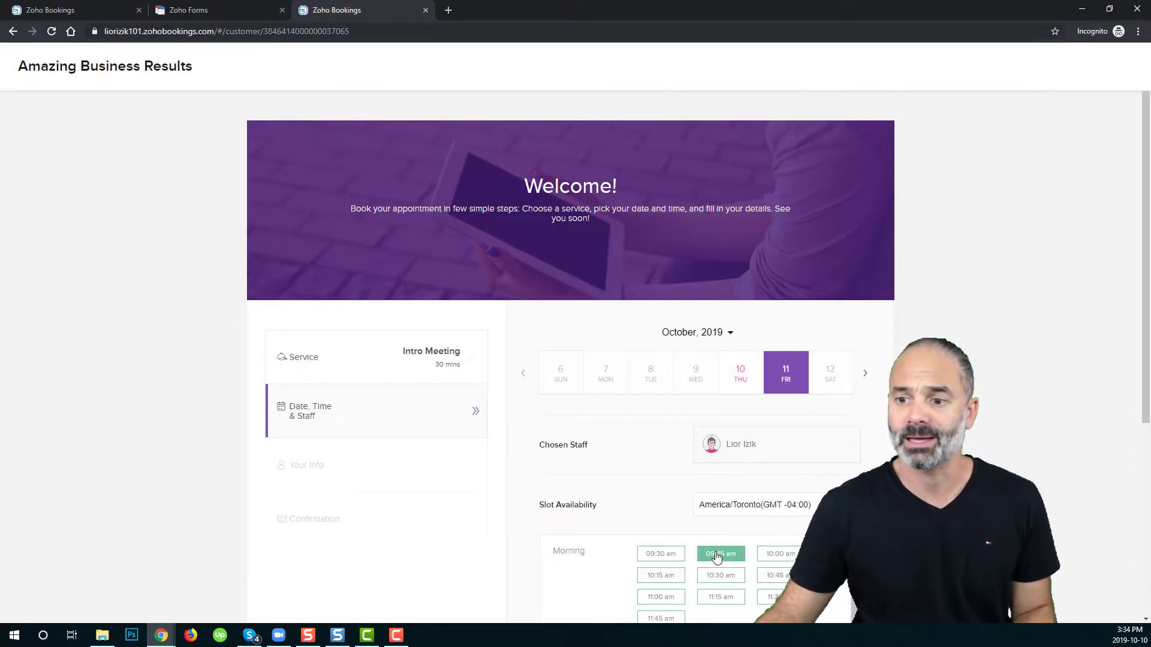
scroll(716, 558, "down", 2)
left_click(720, 584)
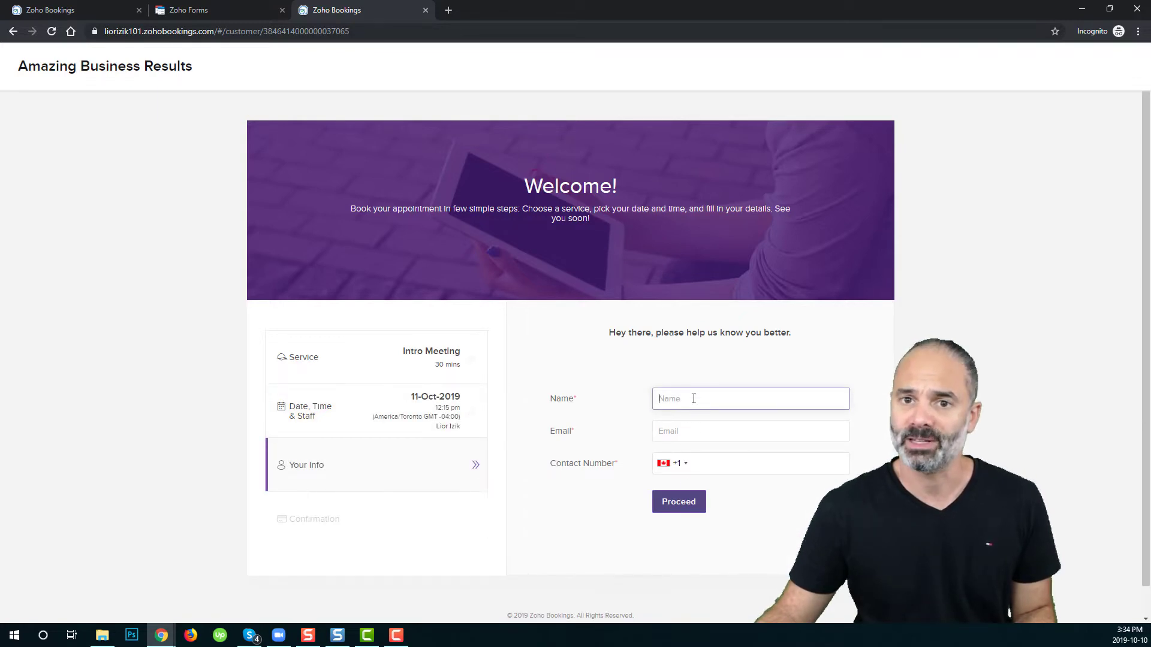
left_click(213, 17)
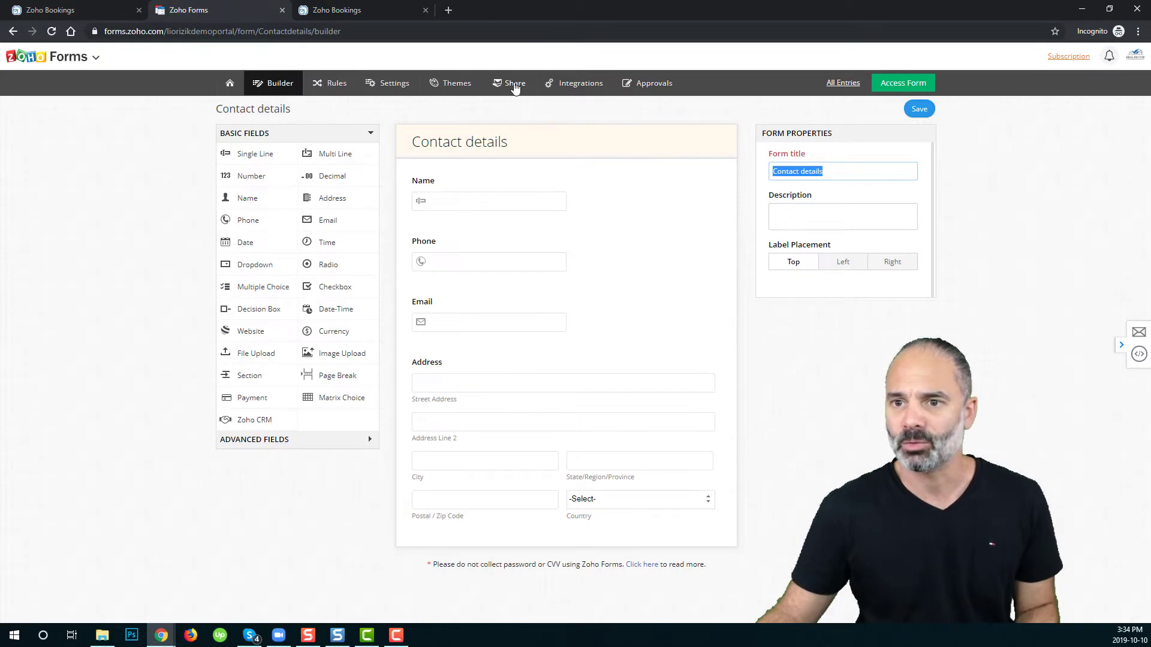
Step: Copy the Contact details form permalink and open the public form in a new tab
left_click(517, 86)
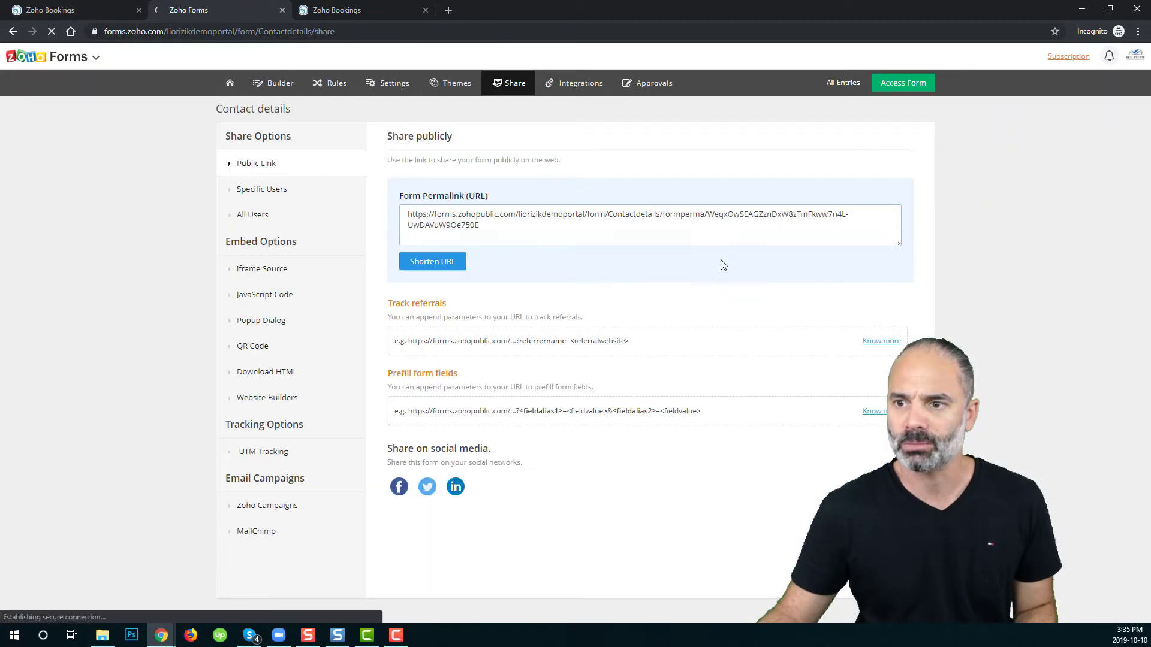
left_click(701, 213)
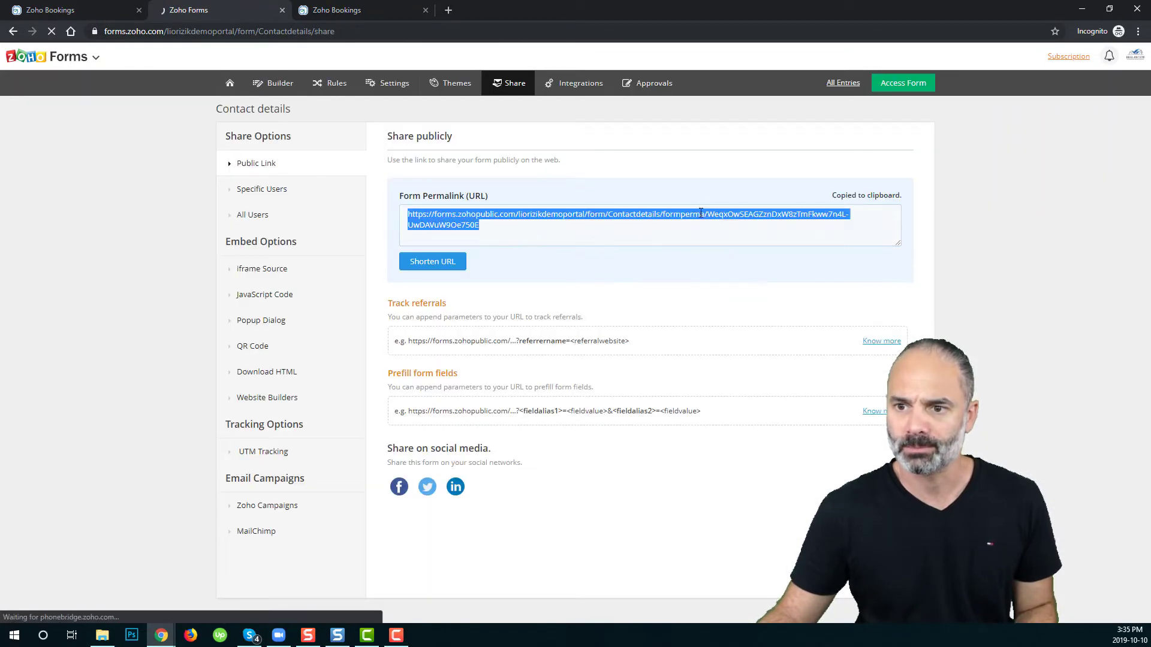
left_click(448, 10)
key("ctrl+v")
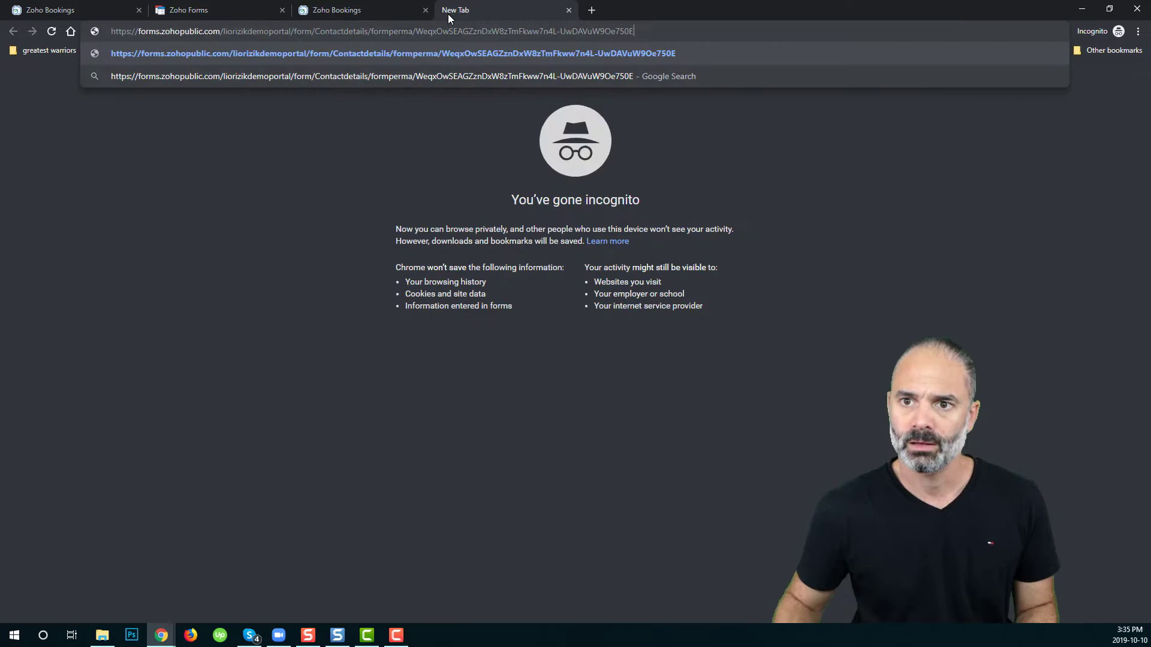
key("Return")
left_click_drag(448, 13, 360, 14)
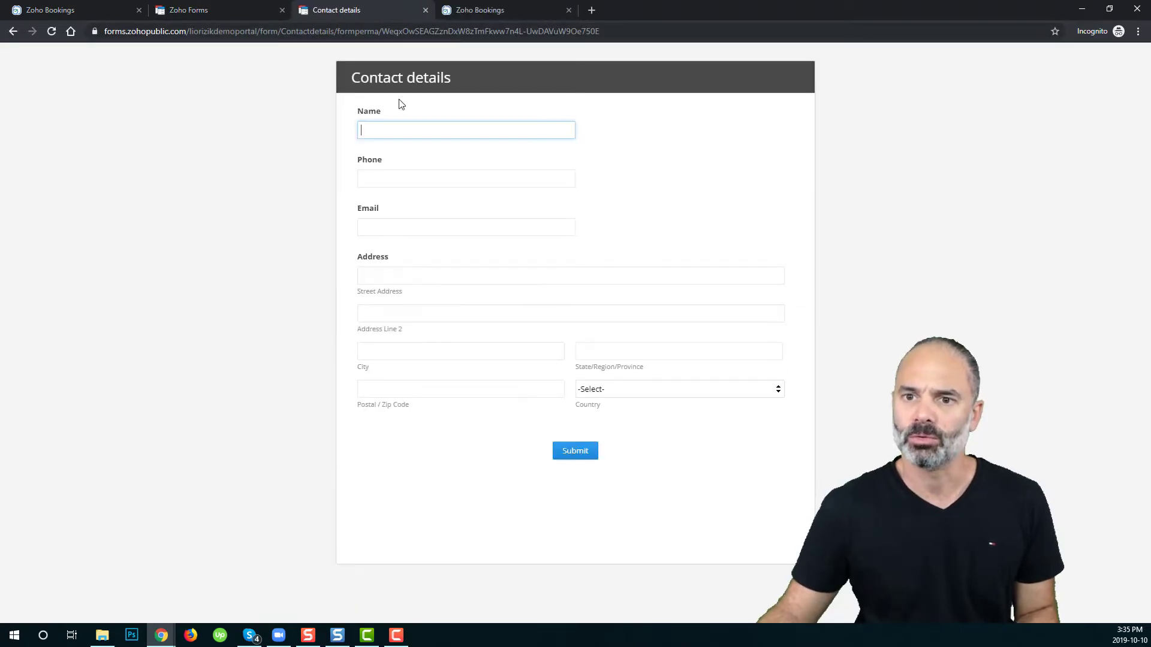
Step: Autofill the public form with saved contact details and submit a test response
left_click(416, 131)
left_click(416, 155)
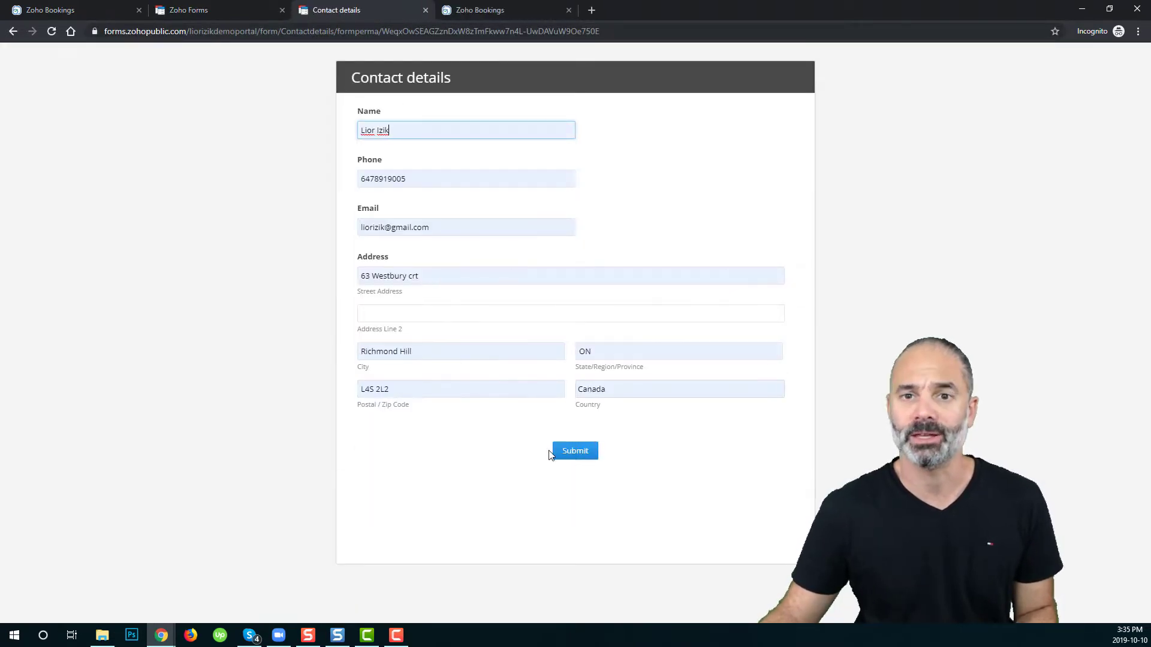
left_click(571, 456)
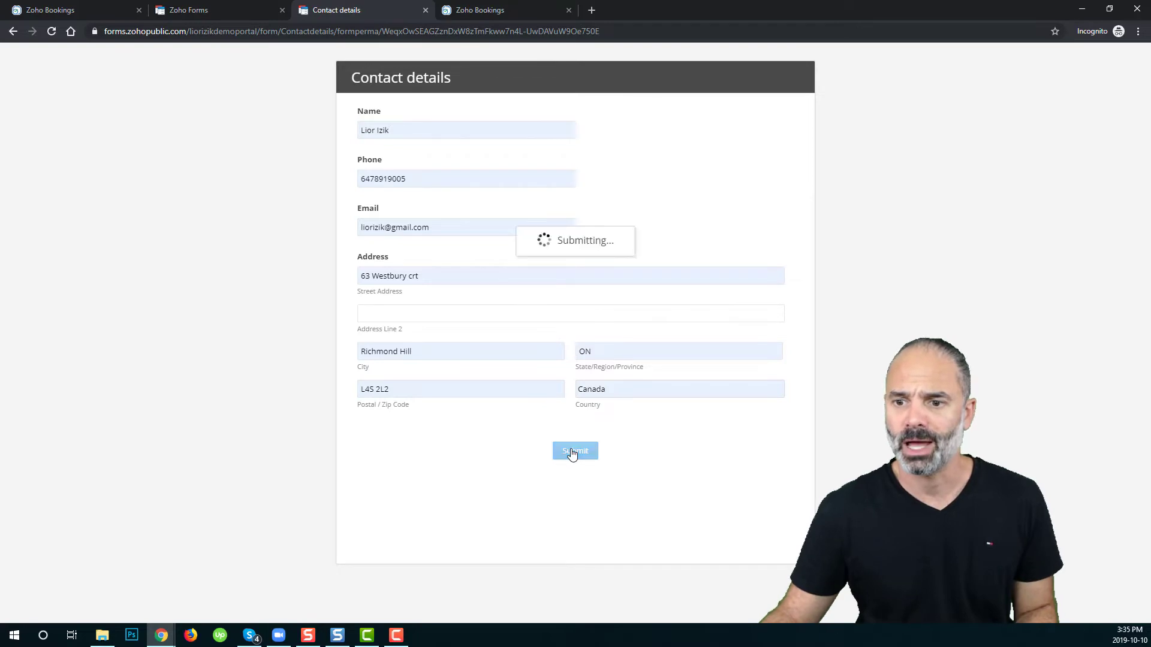
left_click(500, 11)
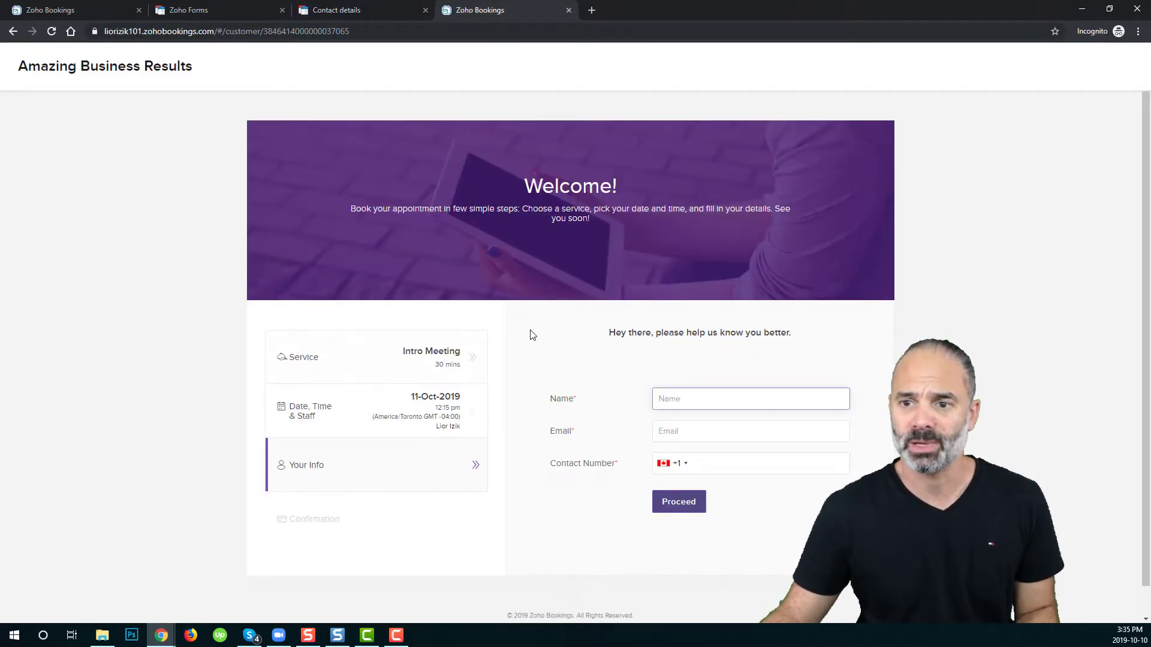
Step: Autofill Name, Email and Contact Number on the booking page, then select its full URL
left_click(686, 404)
type("Lior Izik")
left_click(724, 46)
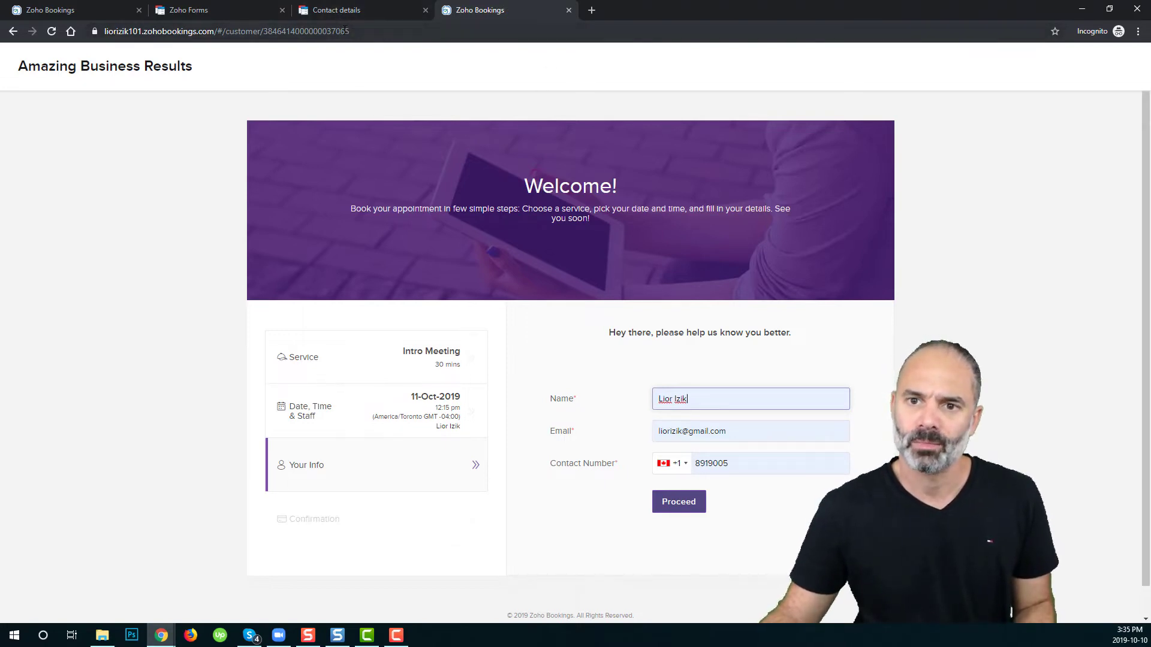
left_click(383, 34)
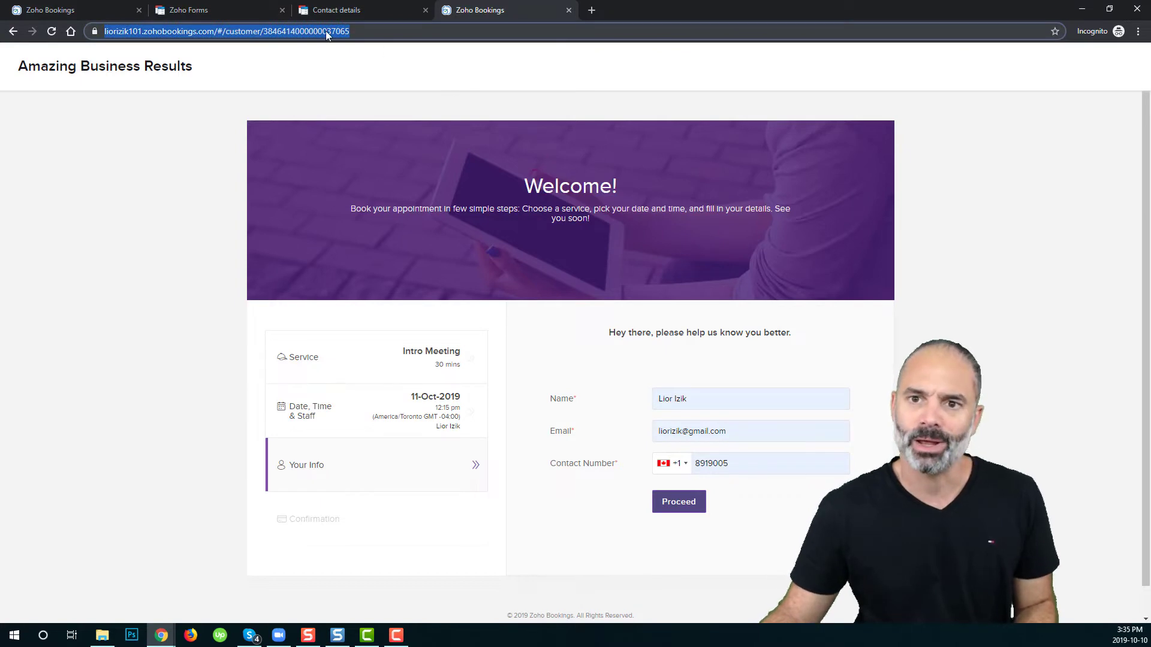
triple_click(358, 31)
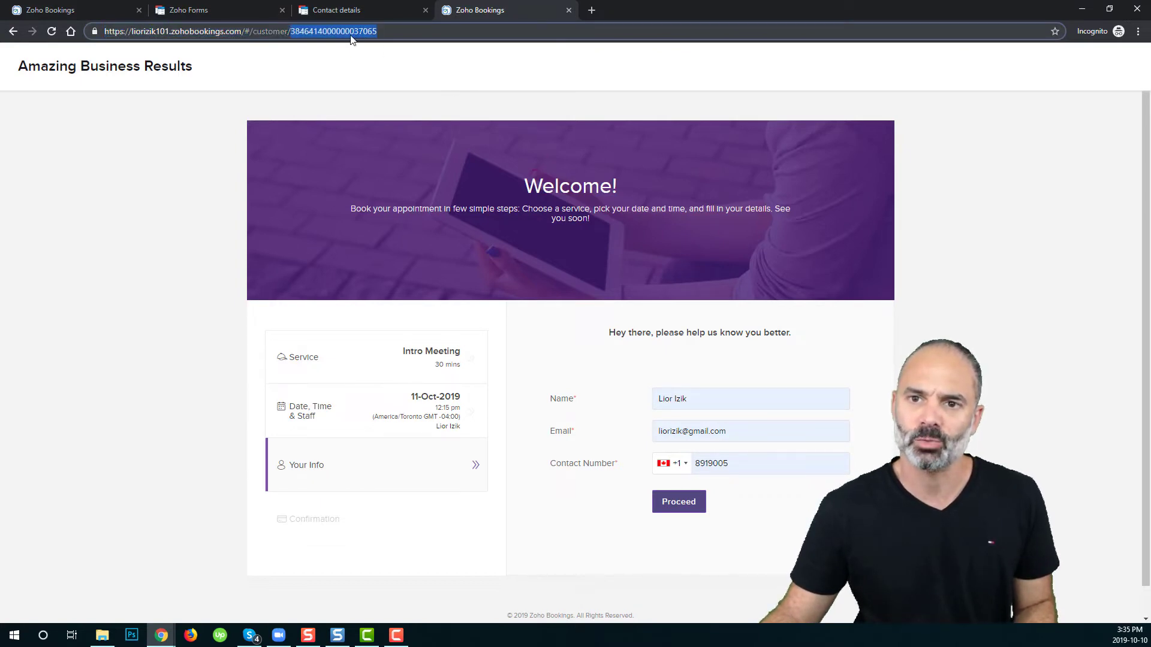
left_click(233, 16)
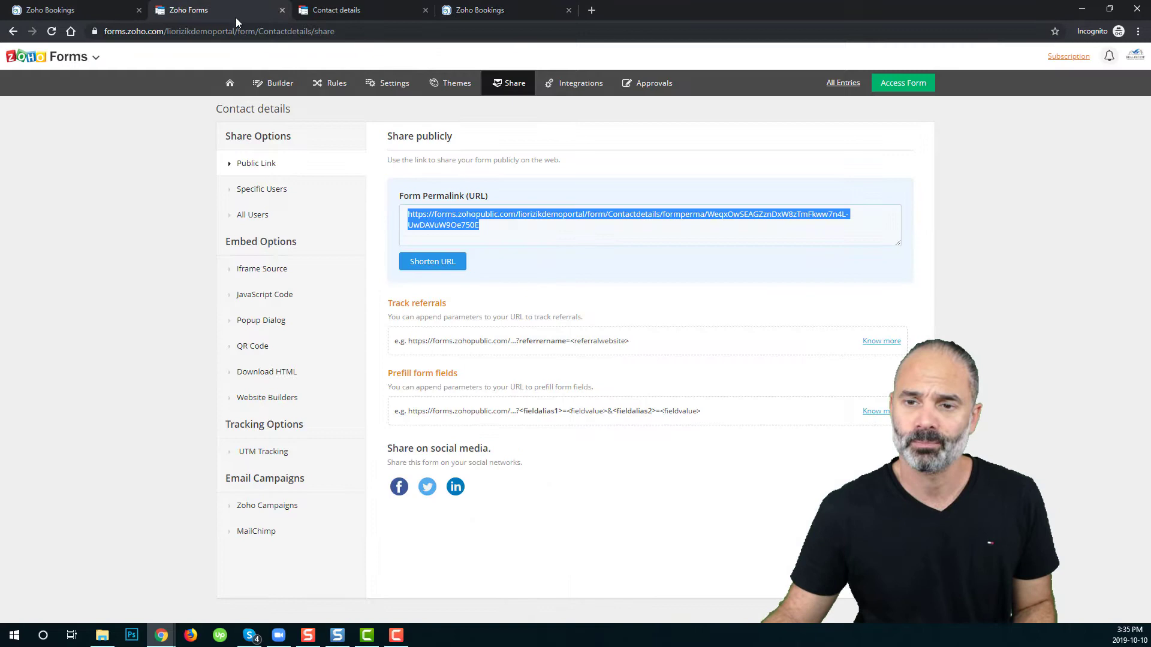
Step: Redirect the Contact details form to a website, pasting the booking page URL as Website URL
left_click(392, 84)
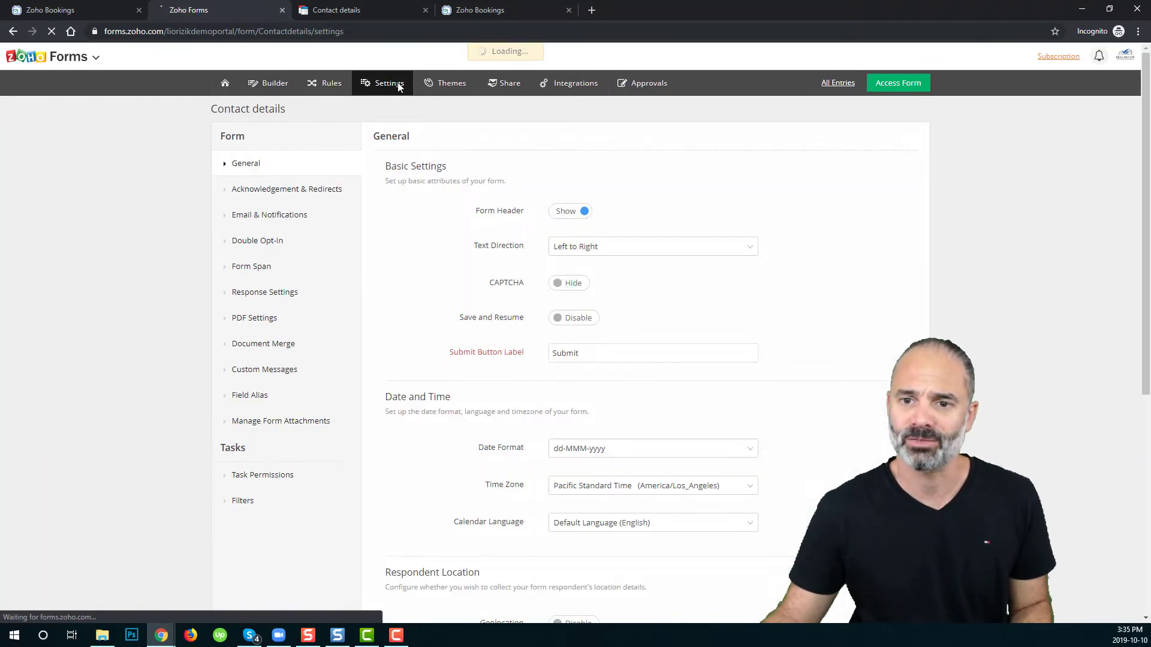
left_click(321, 191)
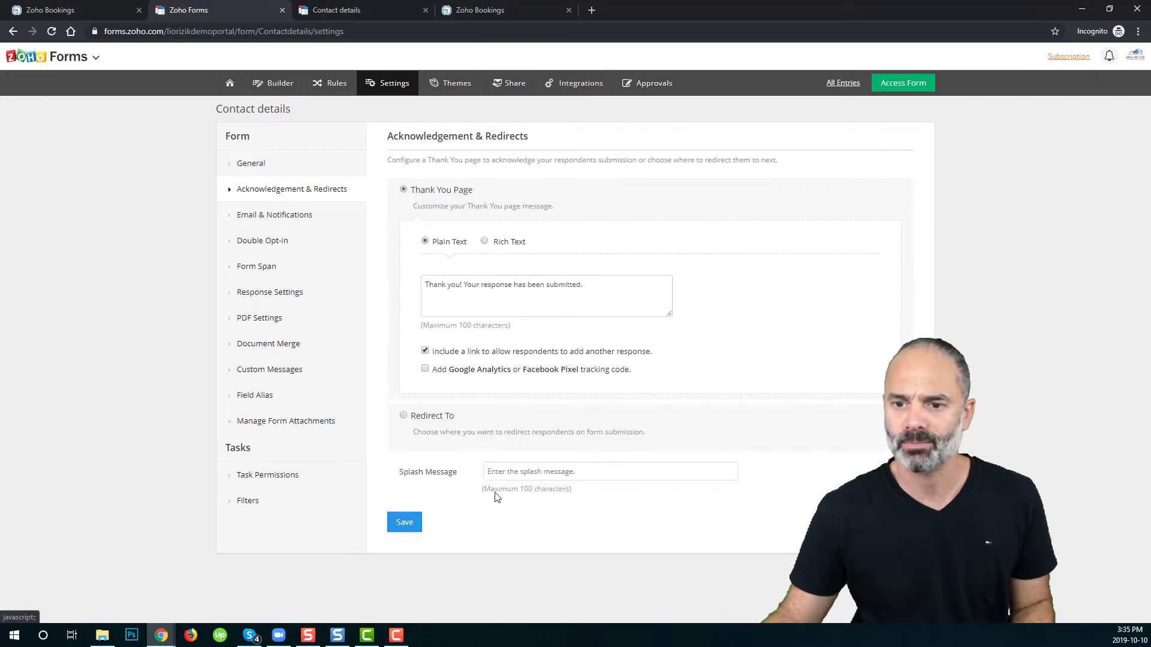
left_click(428, 417)
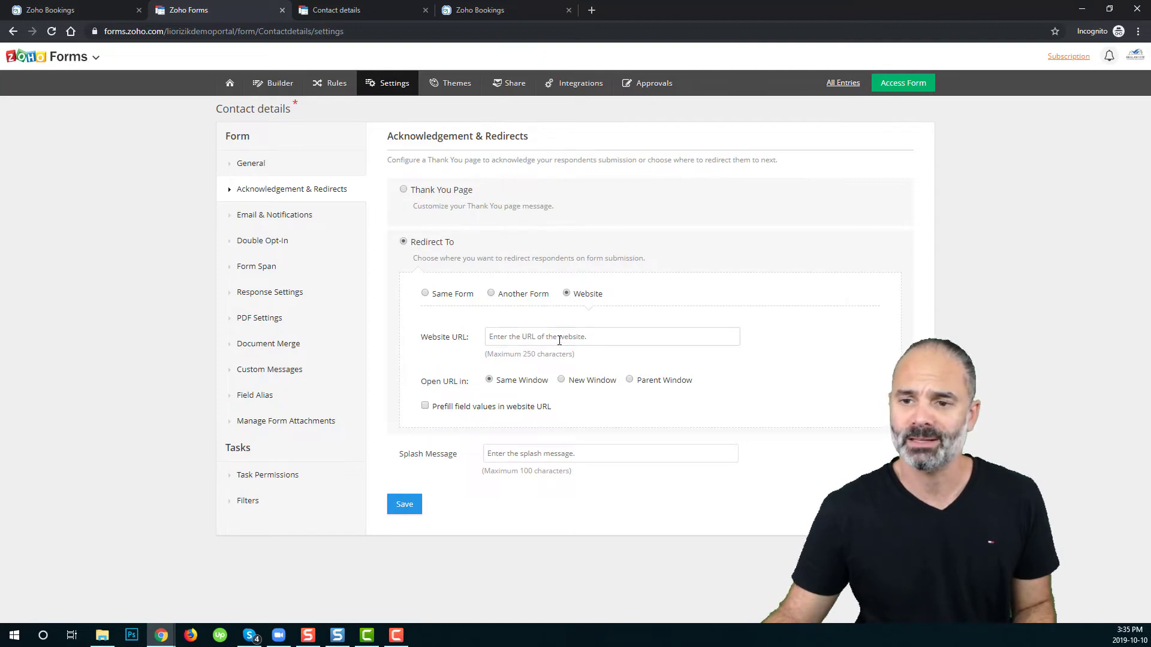
key("ctrl+v")
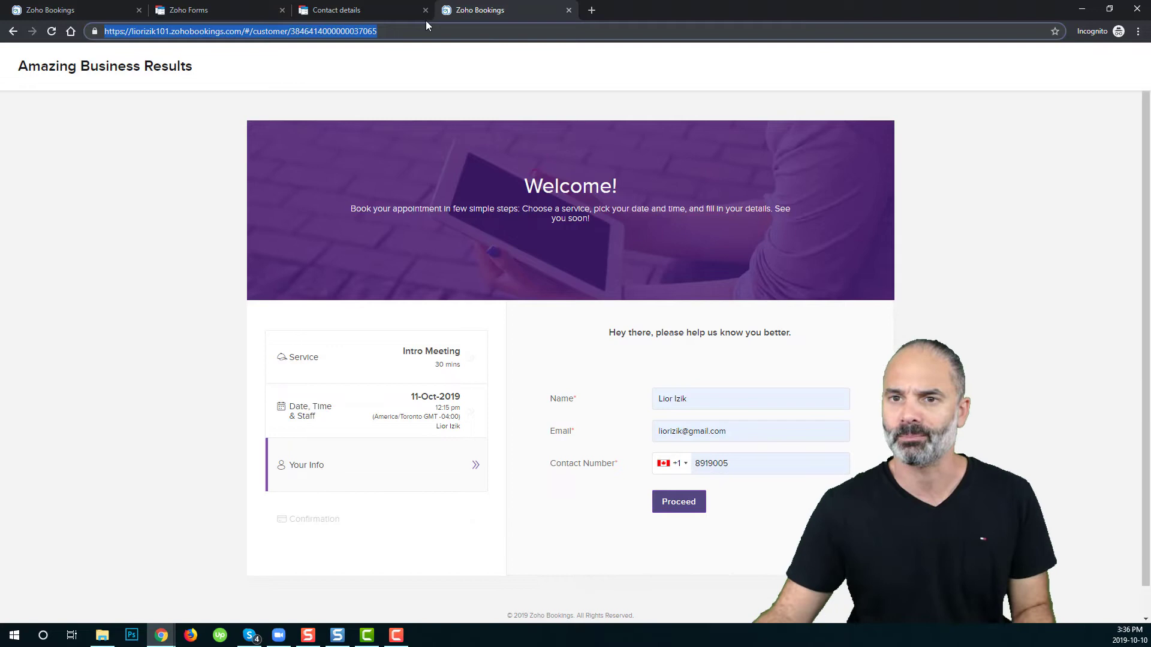
Step: Select the customer ID at the end of the booking page address
double_click(389, 31)
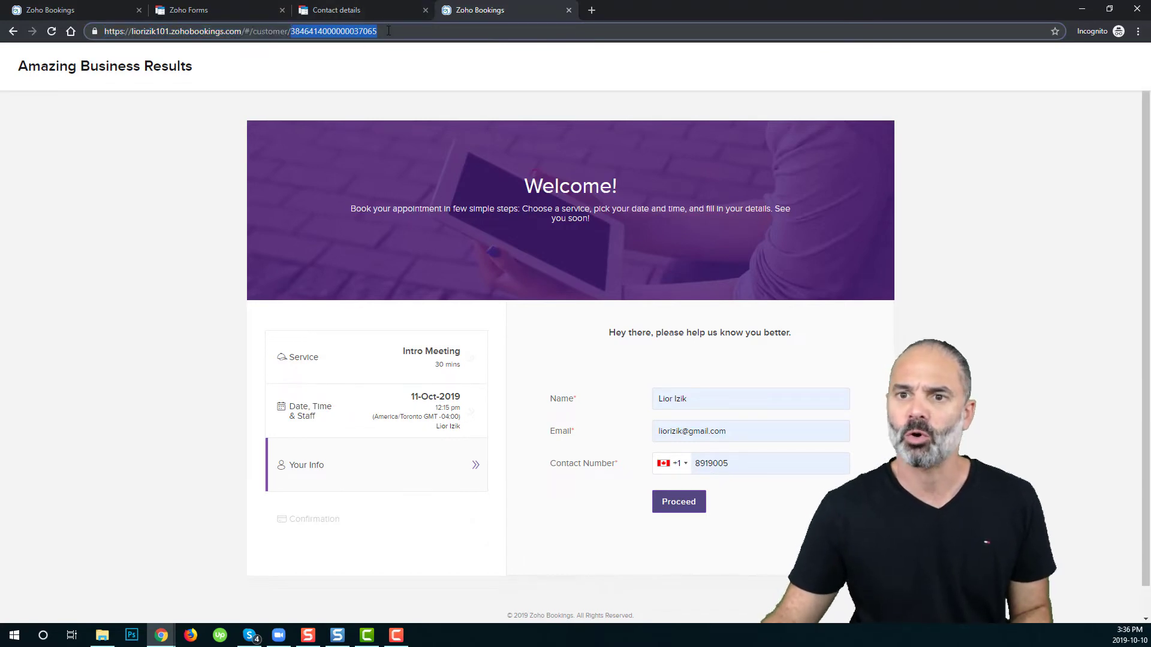
left_click(395, 9)
Step: Turn on 'Prefill field values in website URL' for the redirect Website URL
left_click(215, 10)
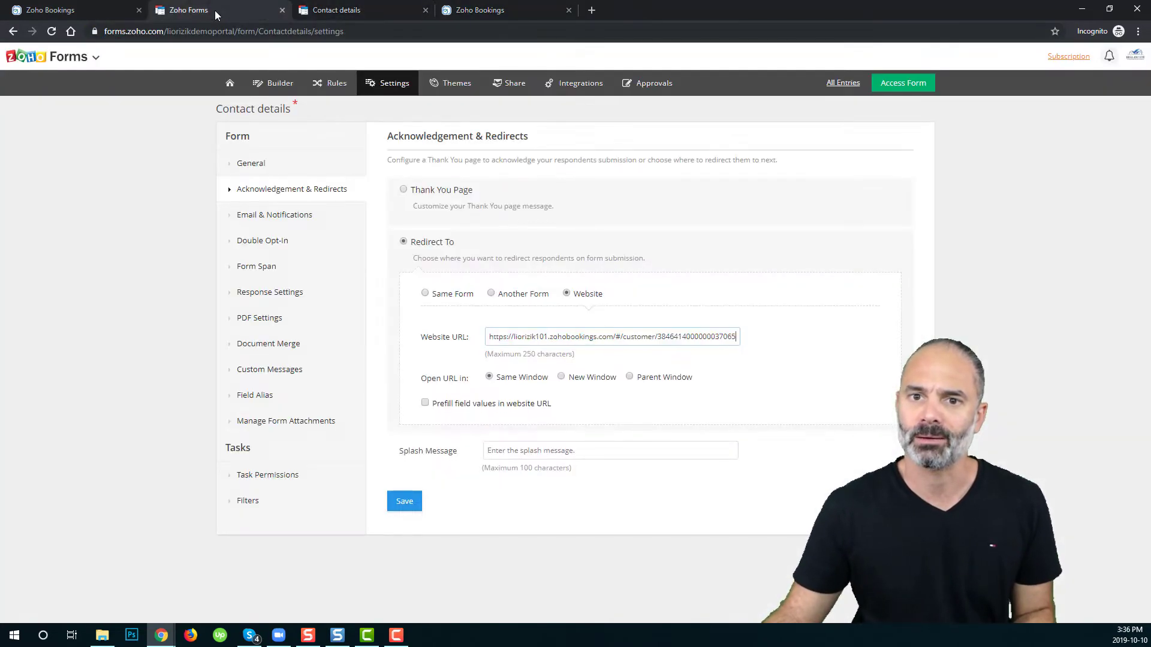
left_click(571, 331)
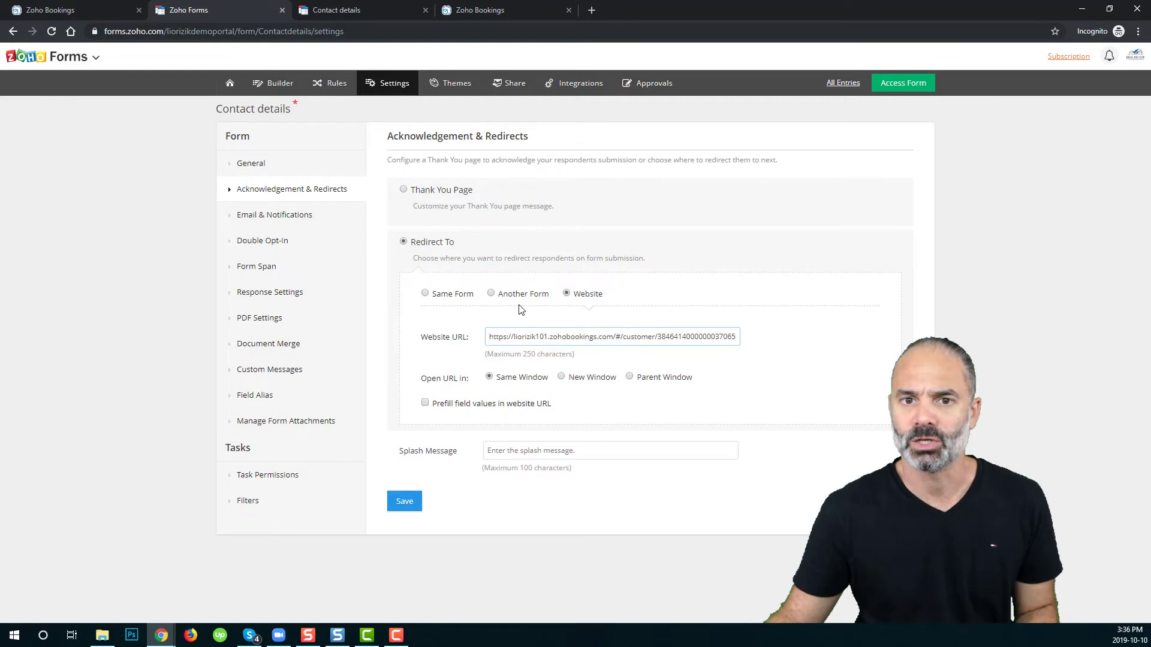
left_click(487, 404)
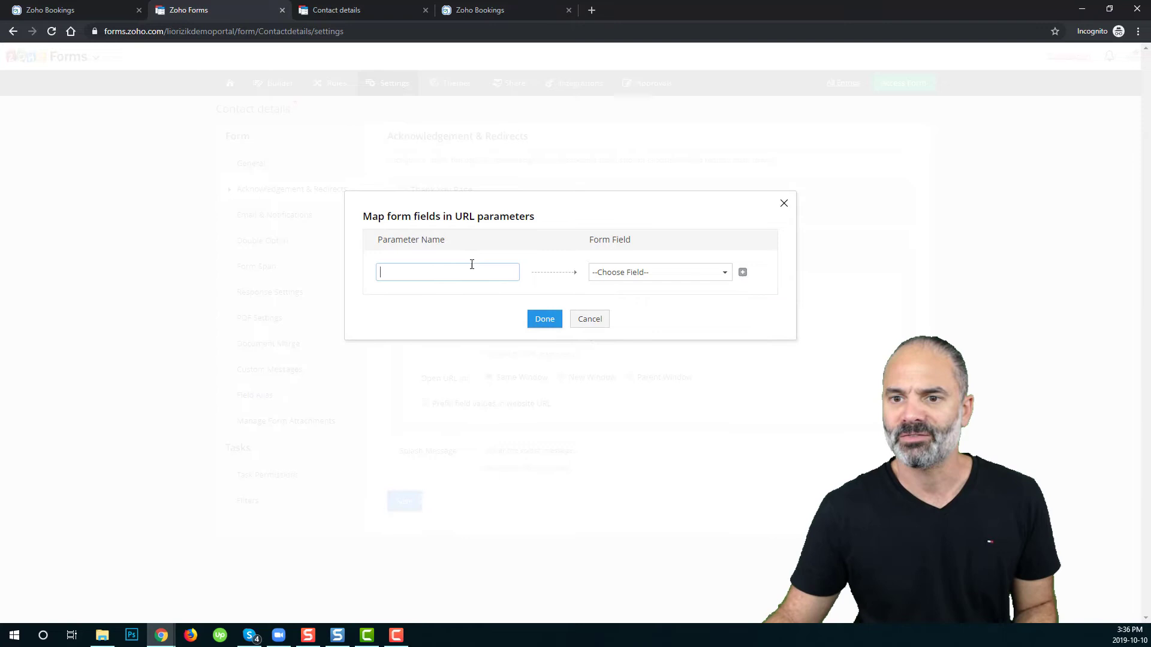
Step: Map a URL parameter named 'Name' to the form's Name field, copying the label from Bookings
left_click(504, 11)
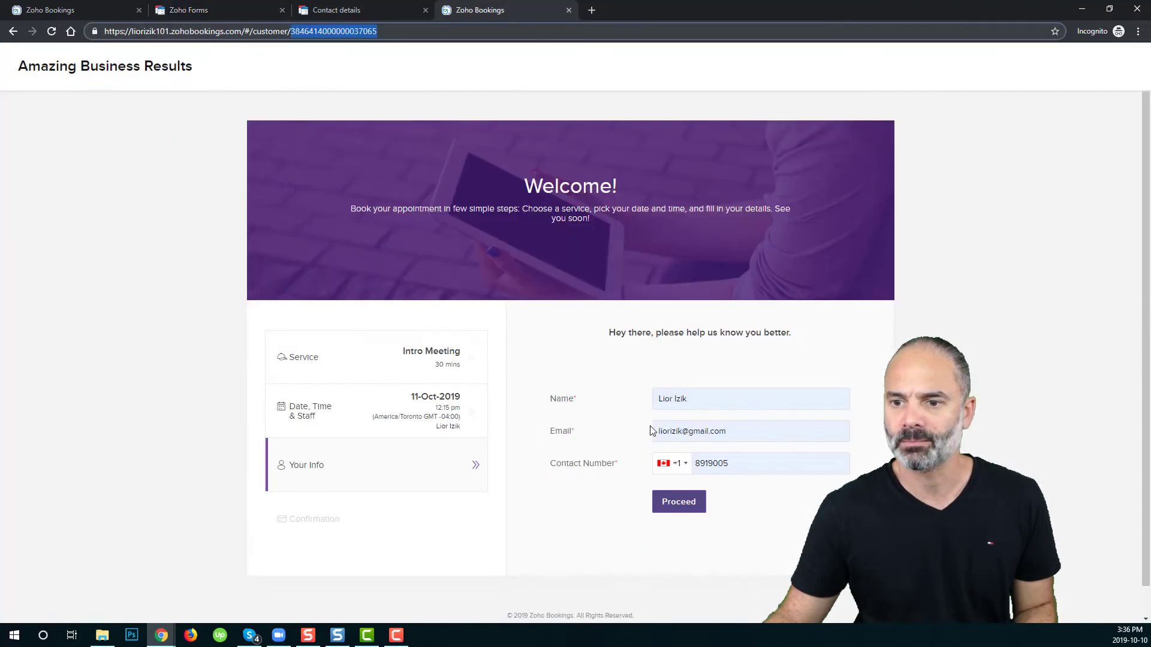
double_click(558, 399)
key("ctrl+c")
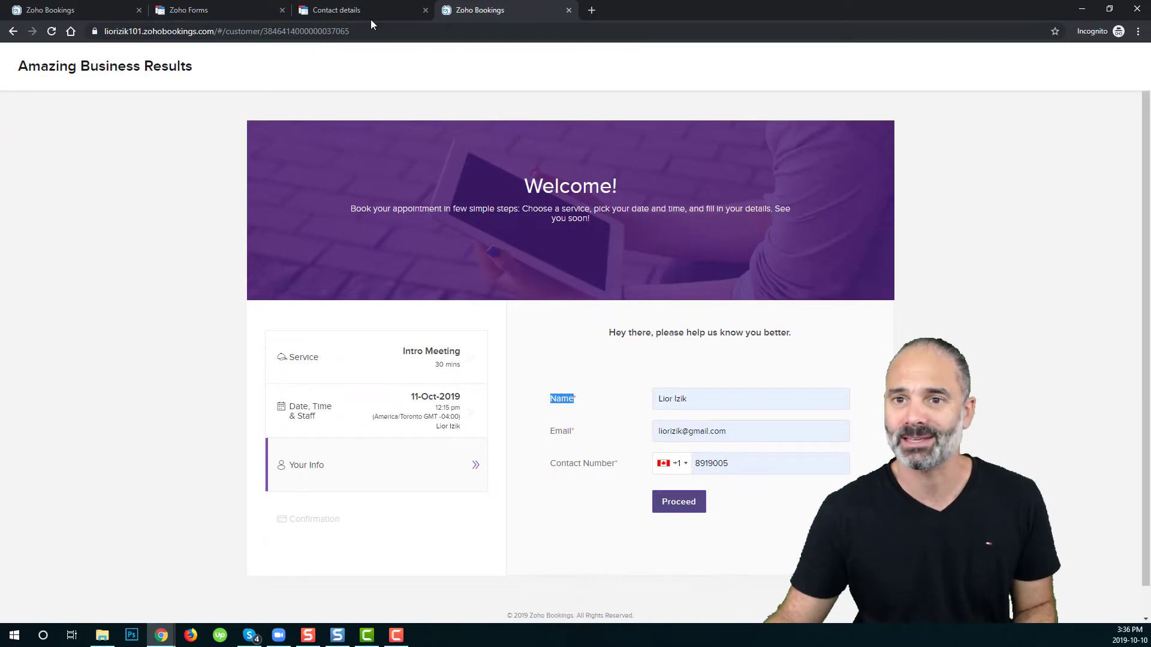
left_click(219, 7)
key("ctrl+v")
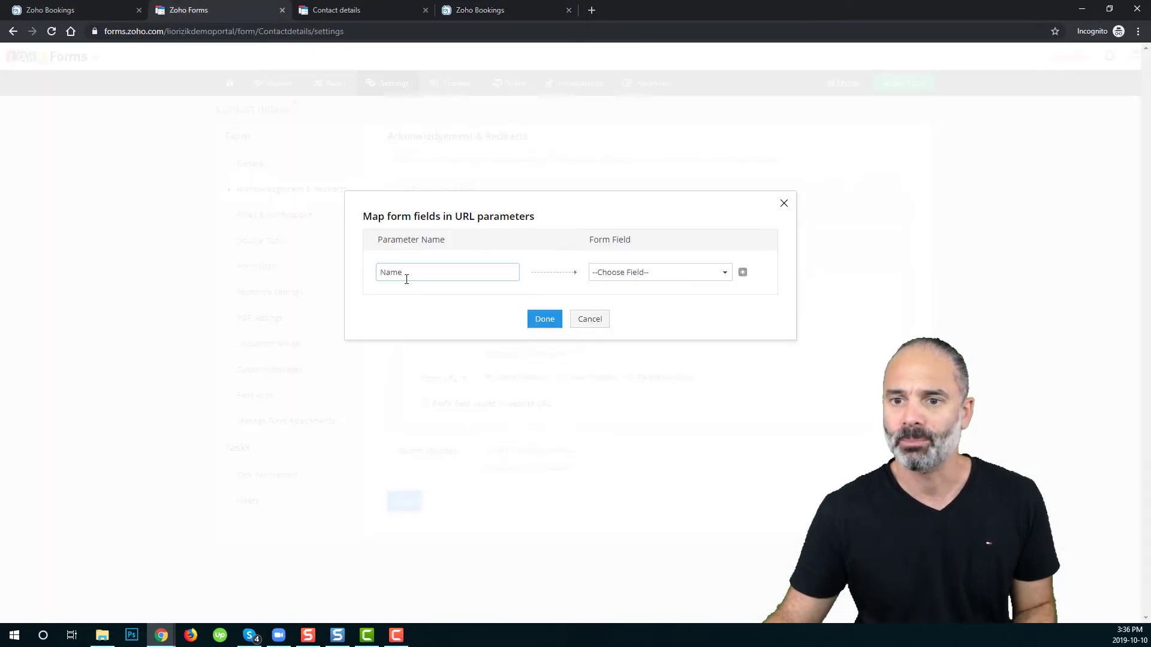
left_click(619, 272)
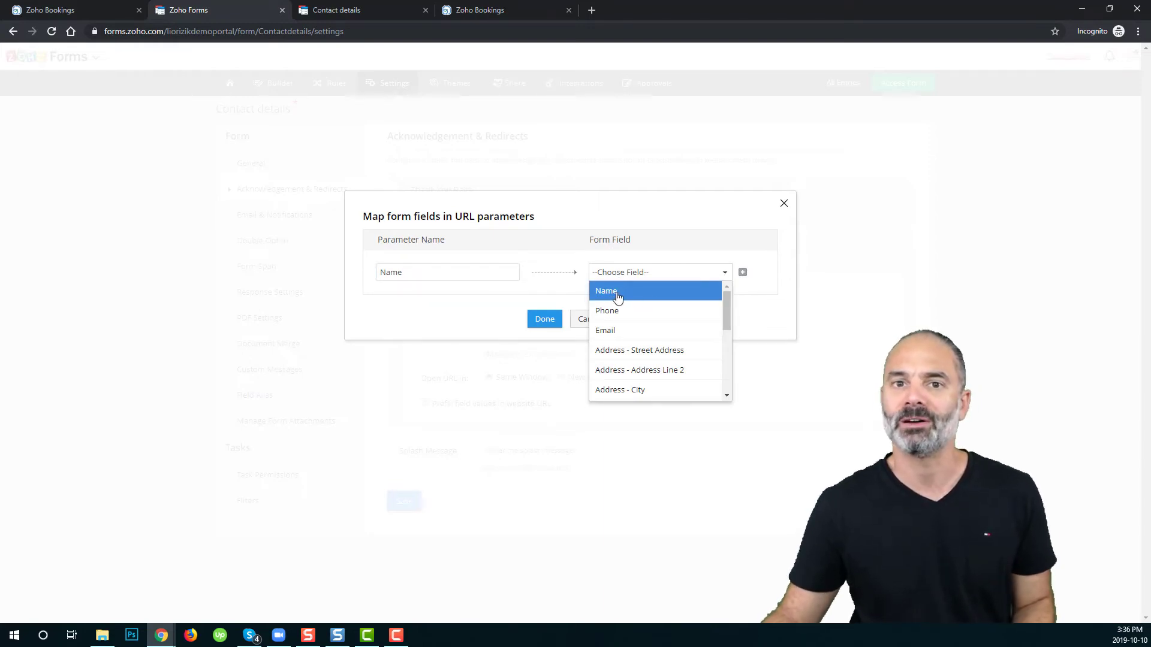
left_click(619, 293)
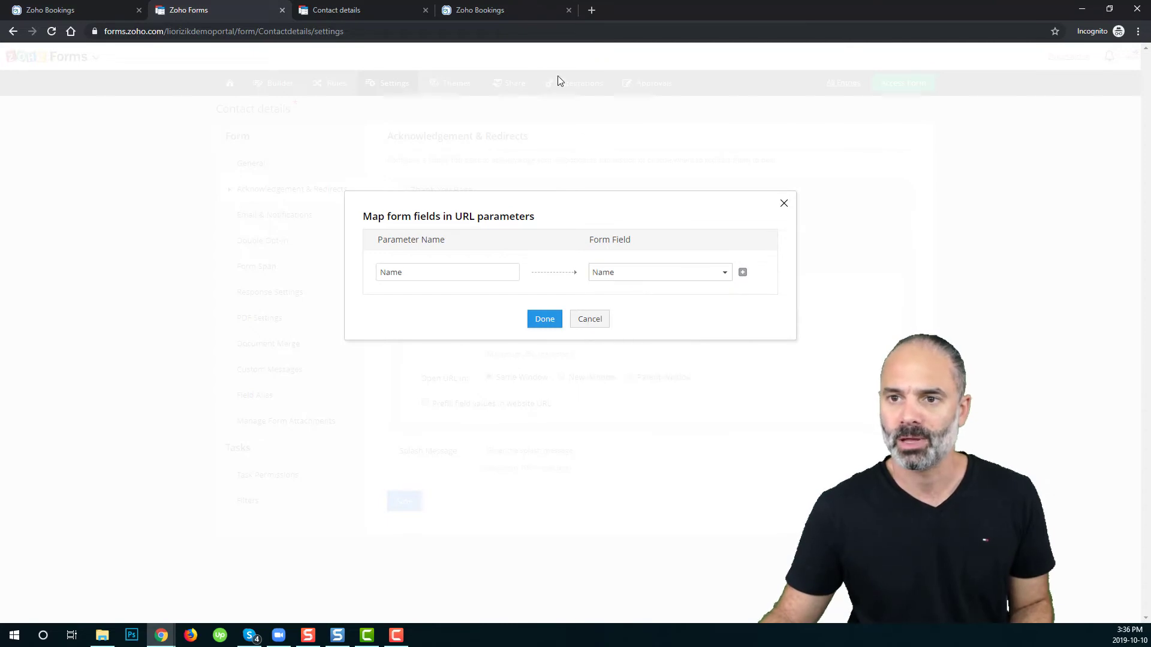
Step: Highlight the Name and Email labels on the booking page's info form
left_click(501, 10)
left_click_drag(576, 398, 545, 396)
double_click(560, 431)
key("ctrl+c")
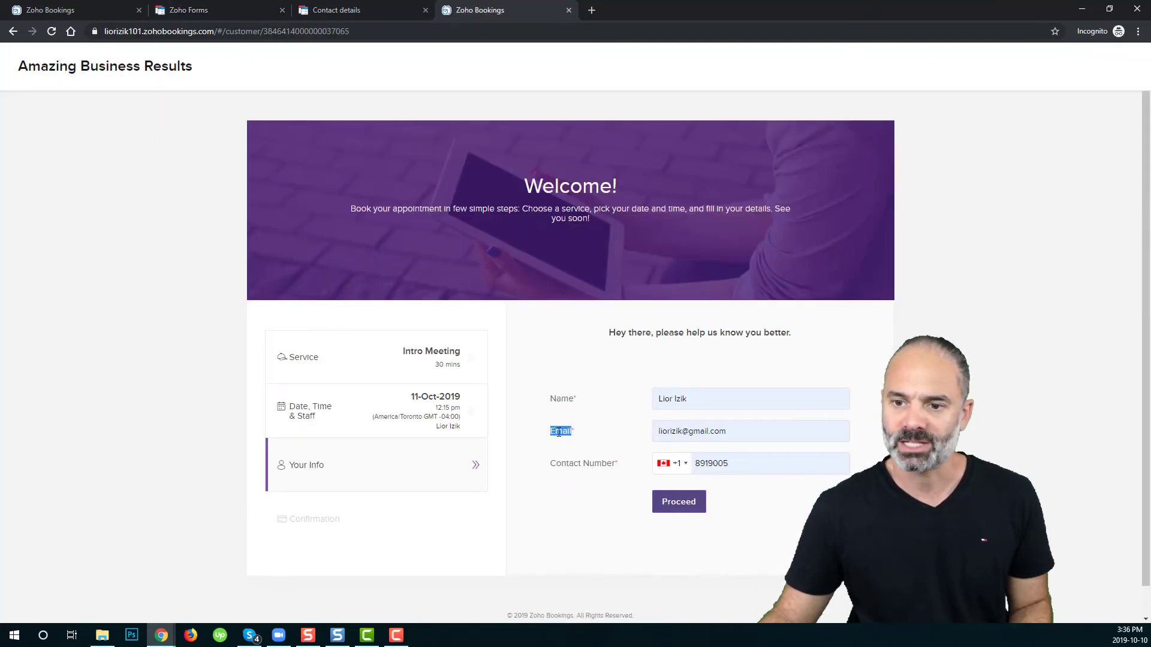
Step: Add a second mapping row with parameter 'Email' mapped to the form's Email field
left_click(363, 8)
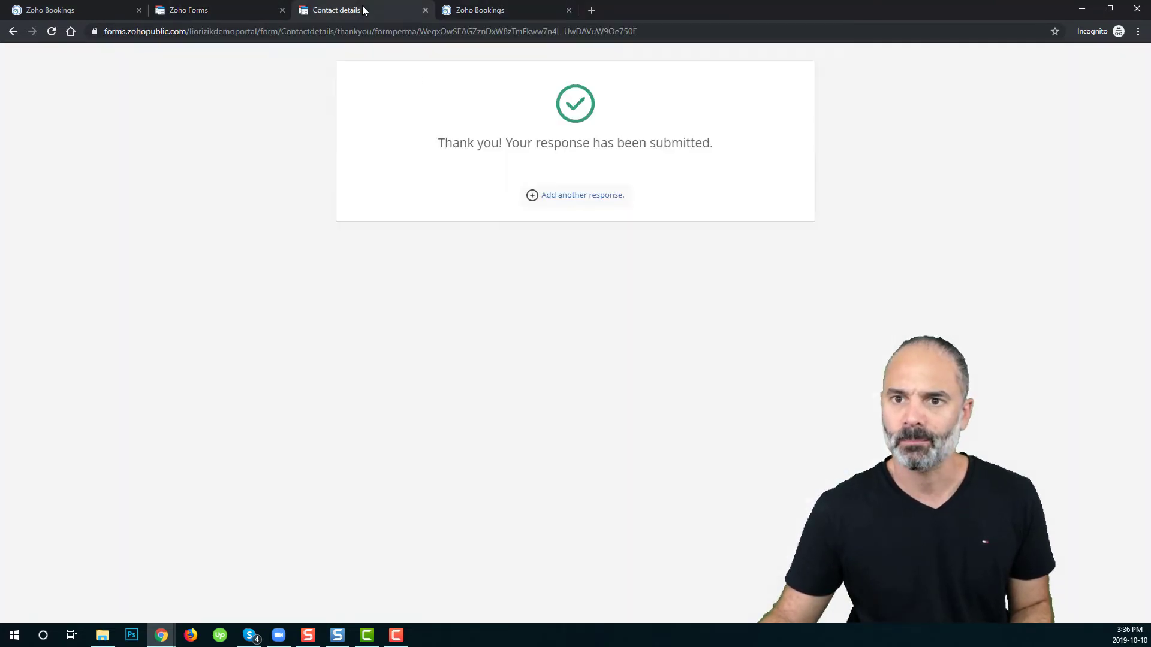
left_click(251, 12)
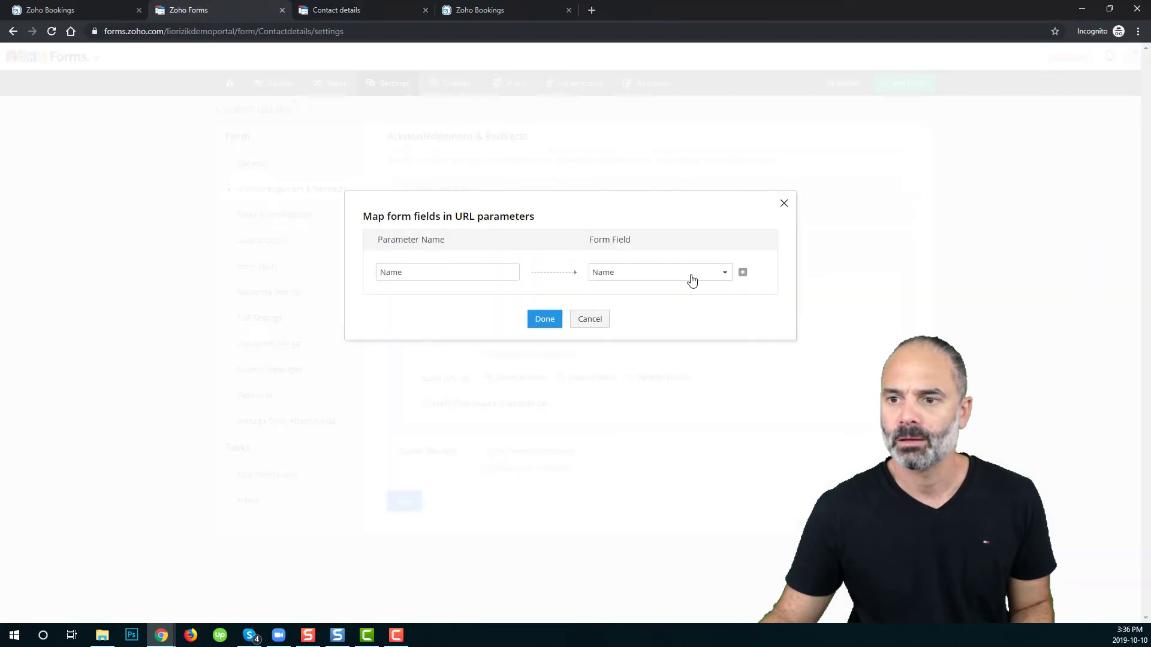
left_click(744, 272)
left_click(434, 305)
key("ctrl+v")
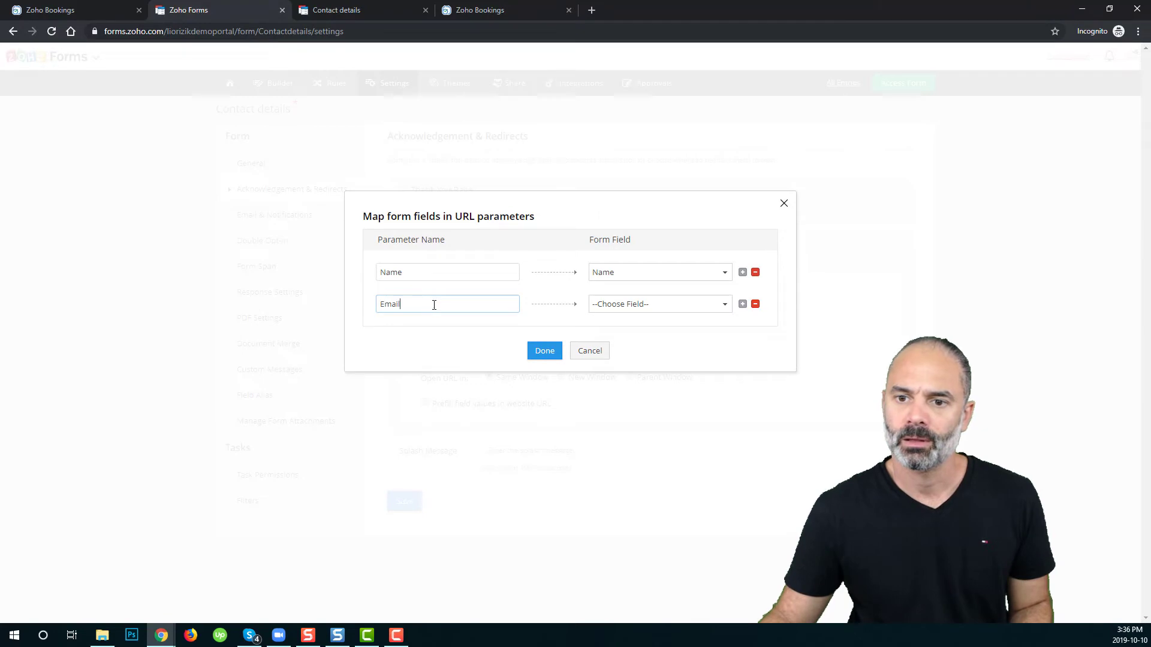
left_click(635, 306)
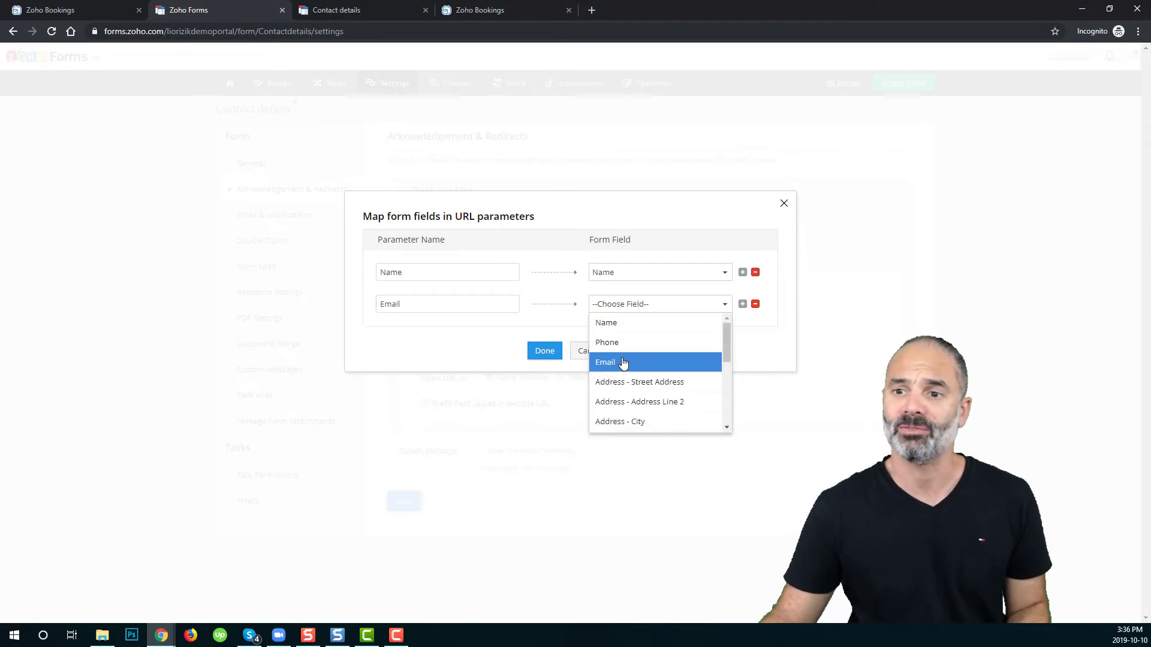
left_click(622, 362)
Step: Highlight the Contact Number label on the booking form, then check the booking form again
left_click(481, 10)
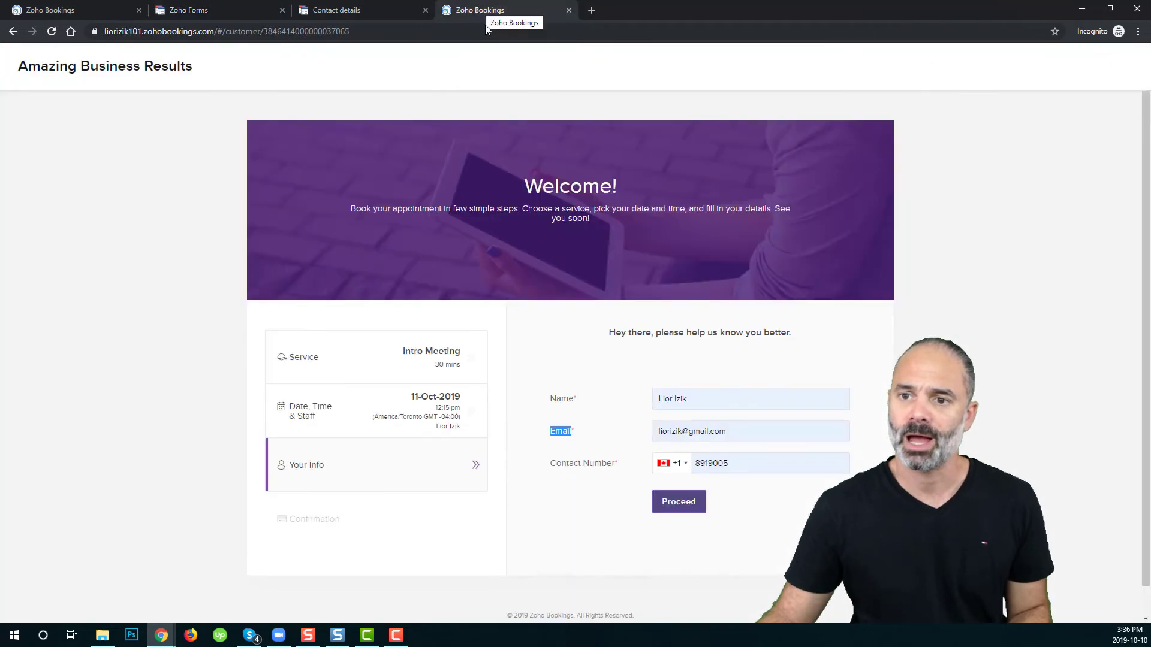
triple_click(566, 464)
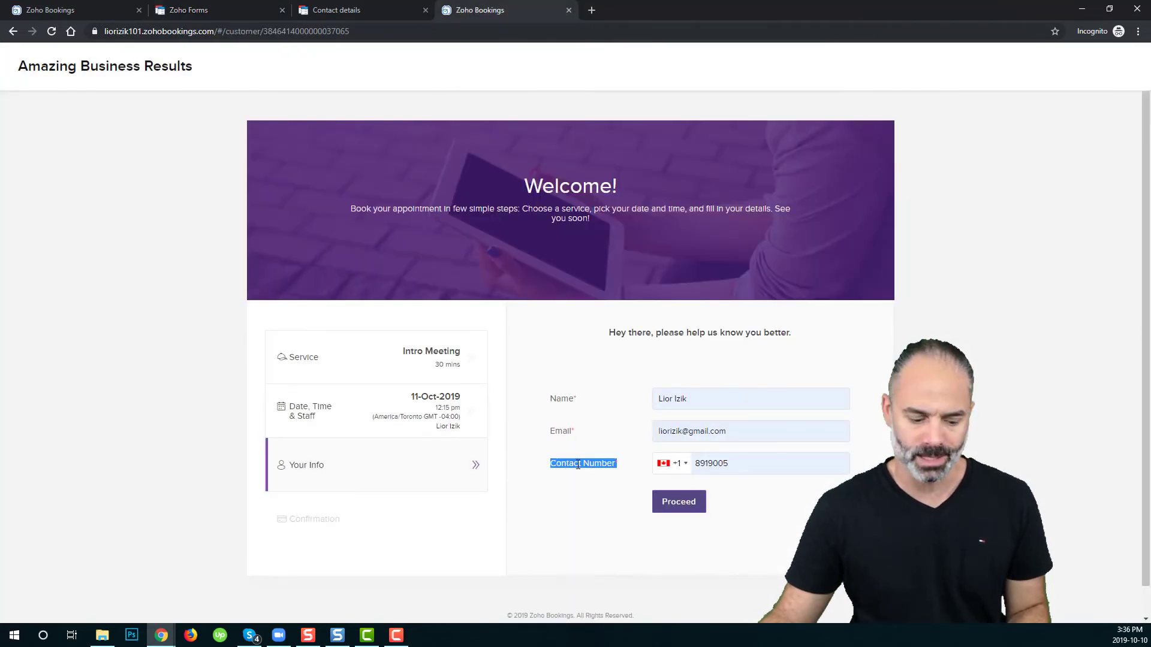
left_click(234, 12)
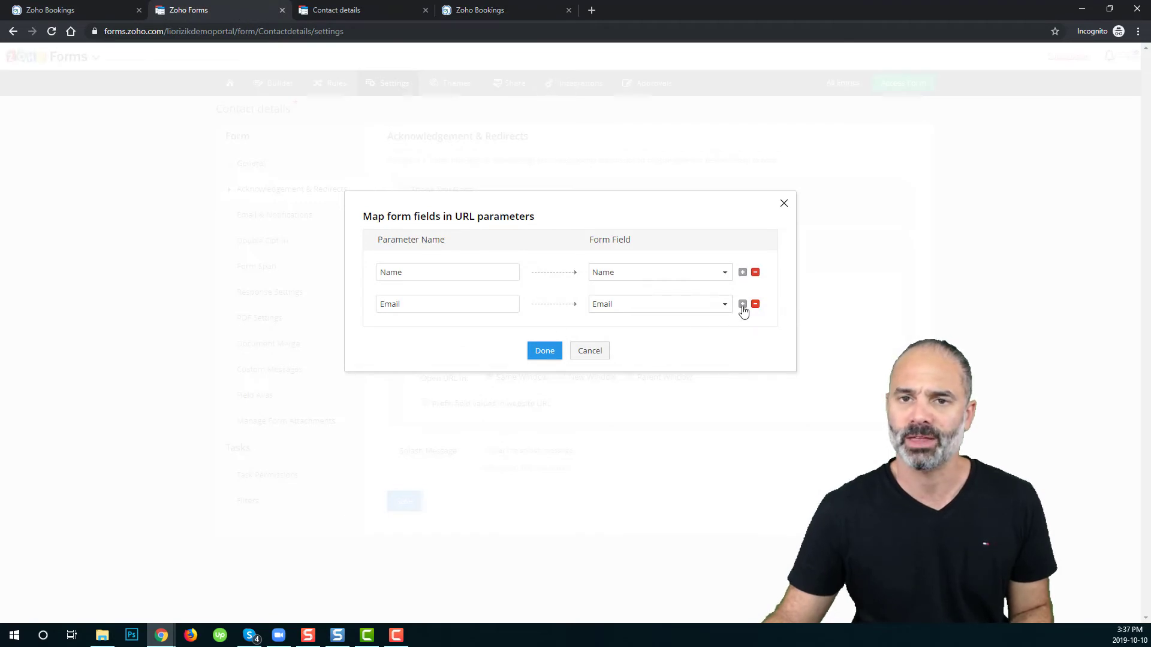
left_click(500, 11)
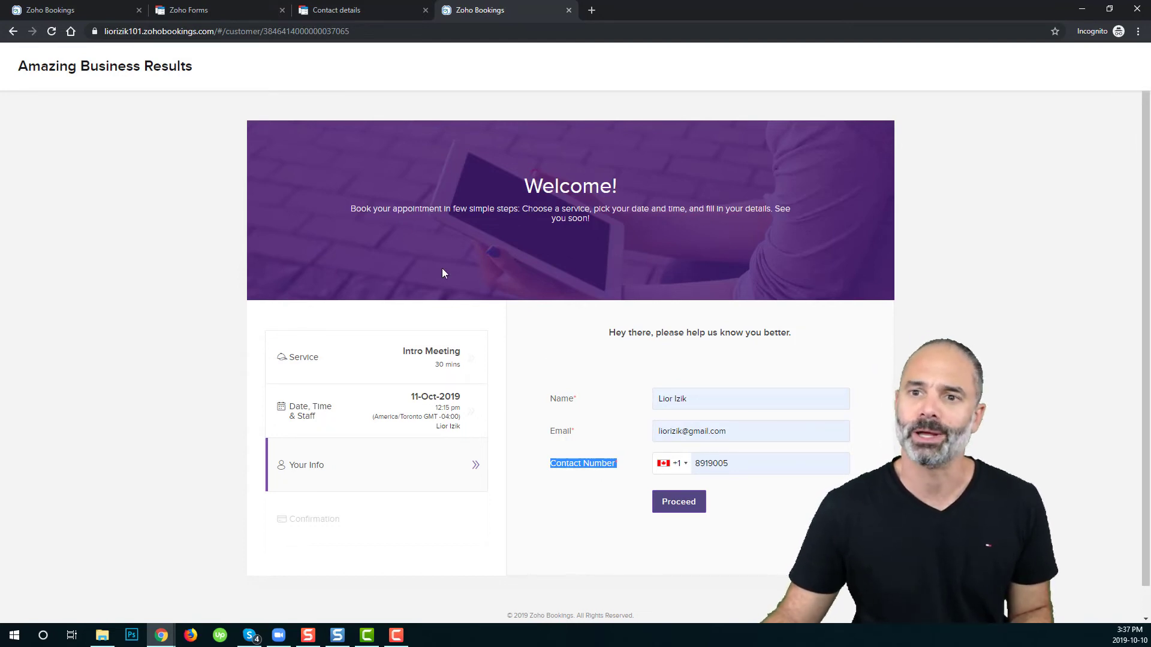
Step: Add a third URL parameter, Contact Number, mapped to the form's Phone field
left_click(196, 12)
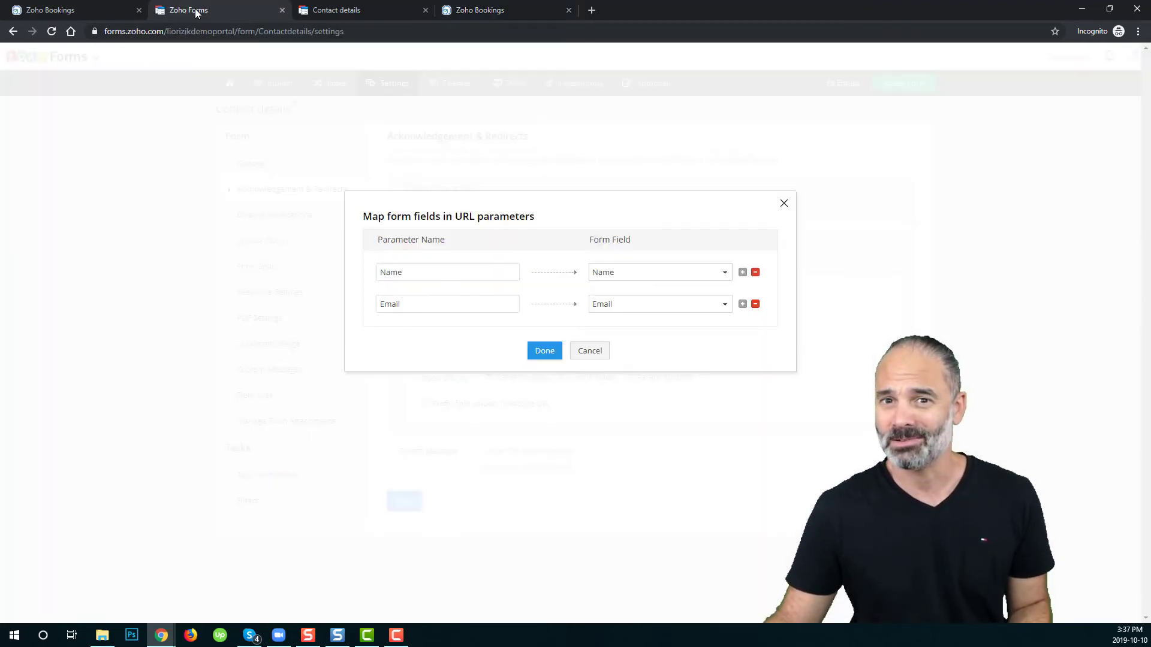
left_click(742, 304)
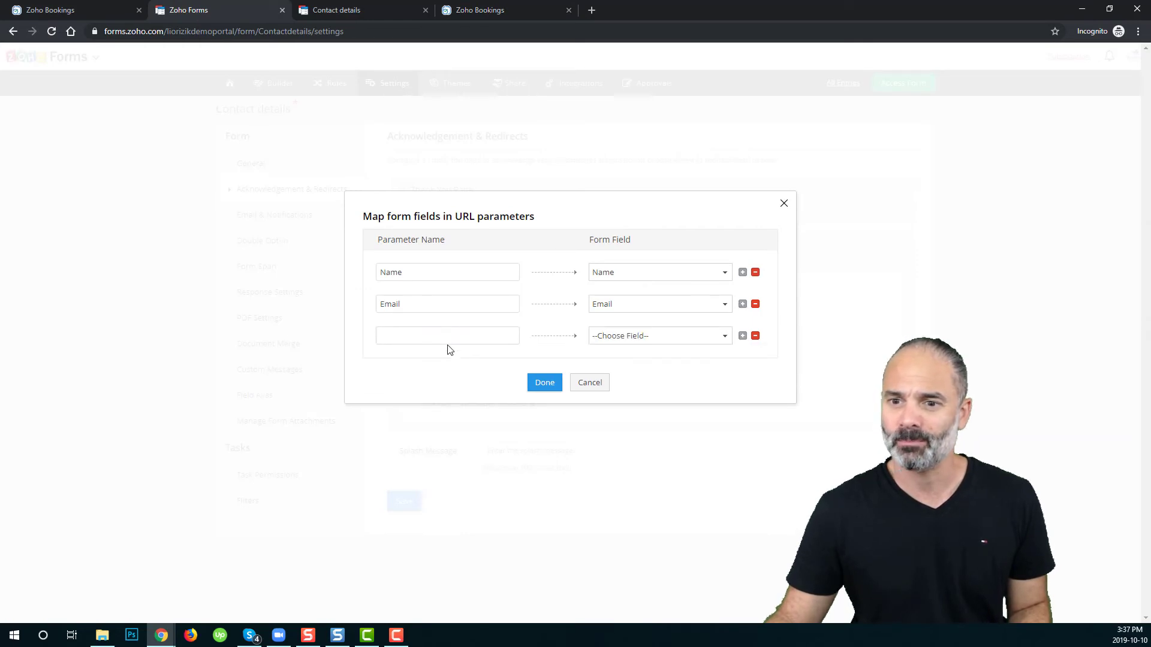
left_click(449, 338)
type("Contact Number")
left_click(663, 337)
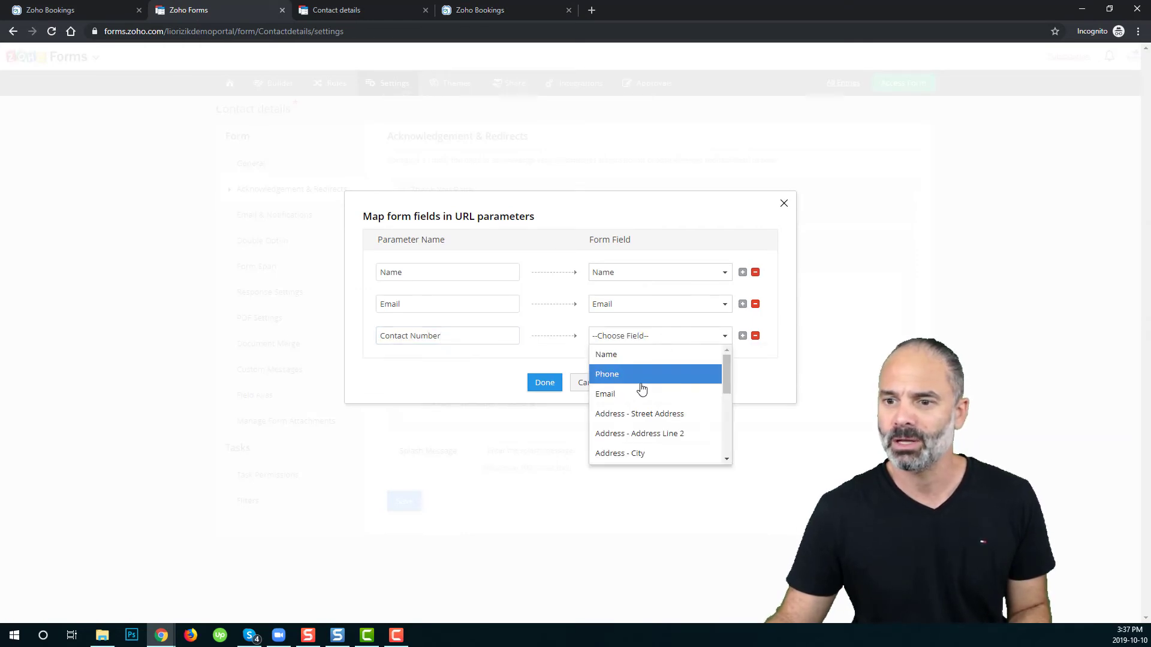
left_click(624, 378)
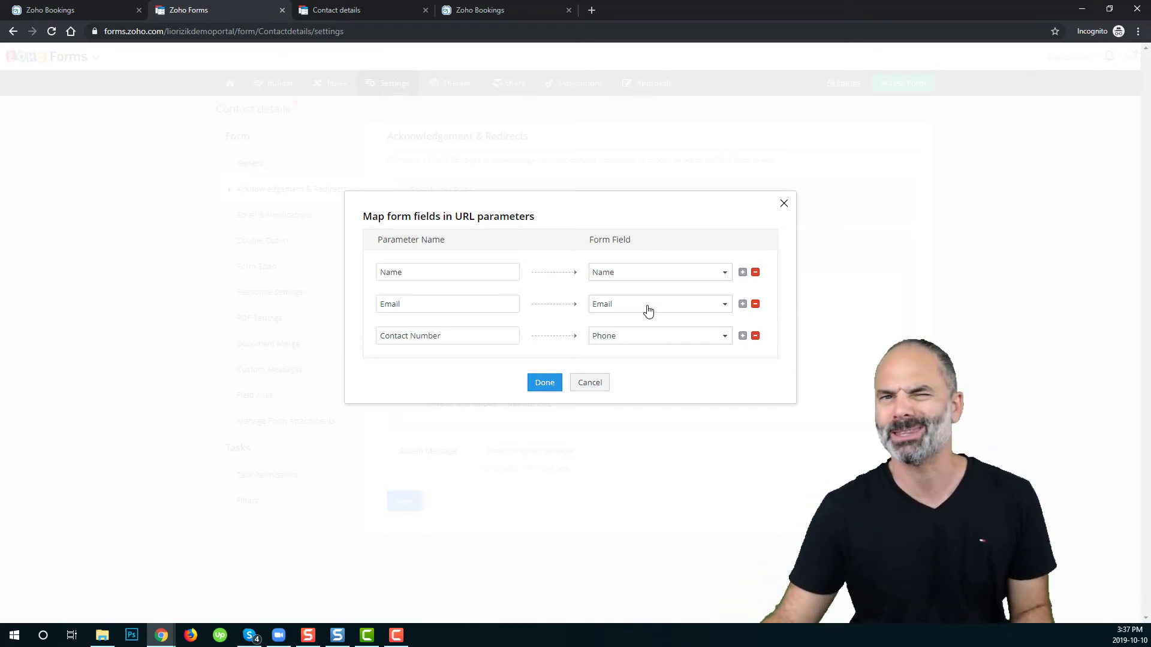
left_click(544, 383)
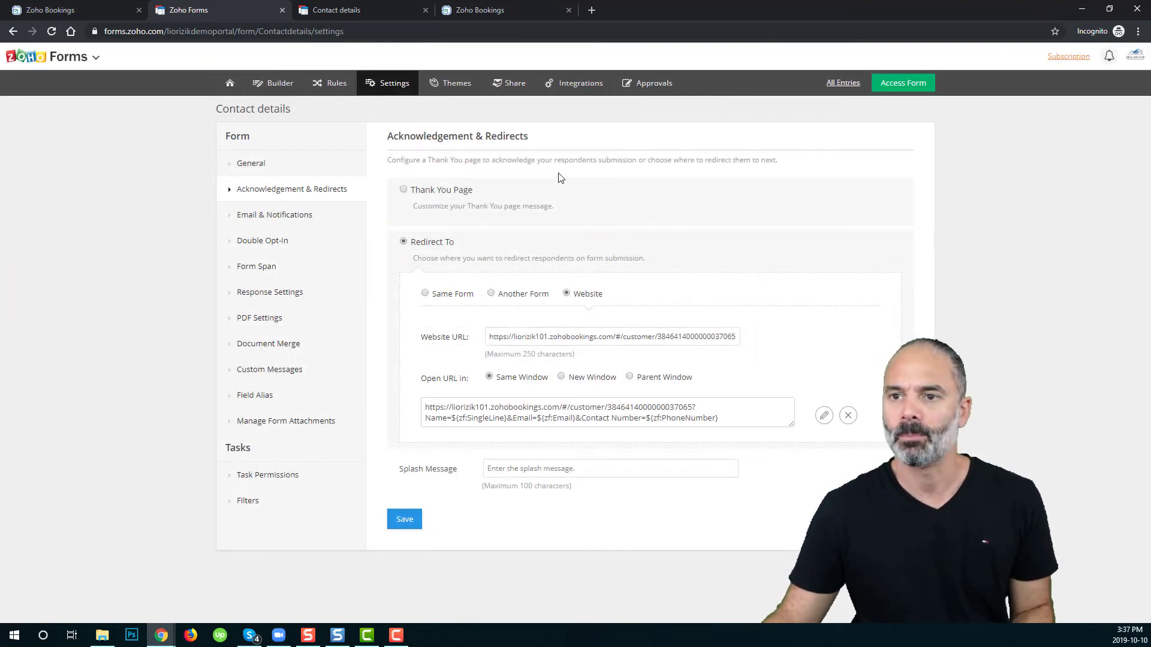
Step: Reload the Contact details form, autofill name, phone, email and address, and submit it
left_click(479, 9)
left_click(363, 11)
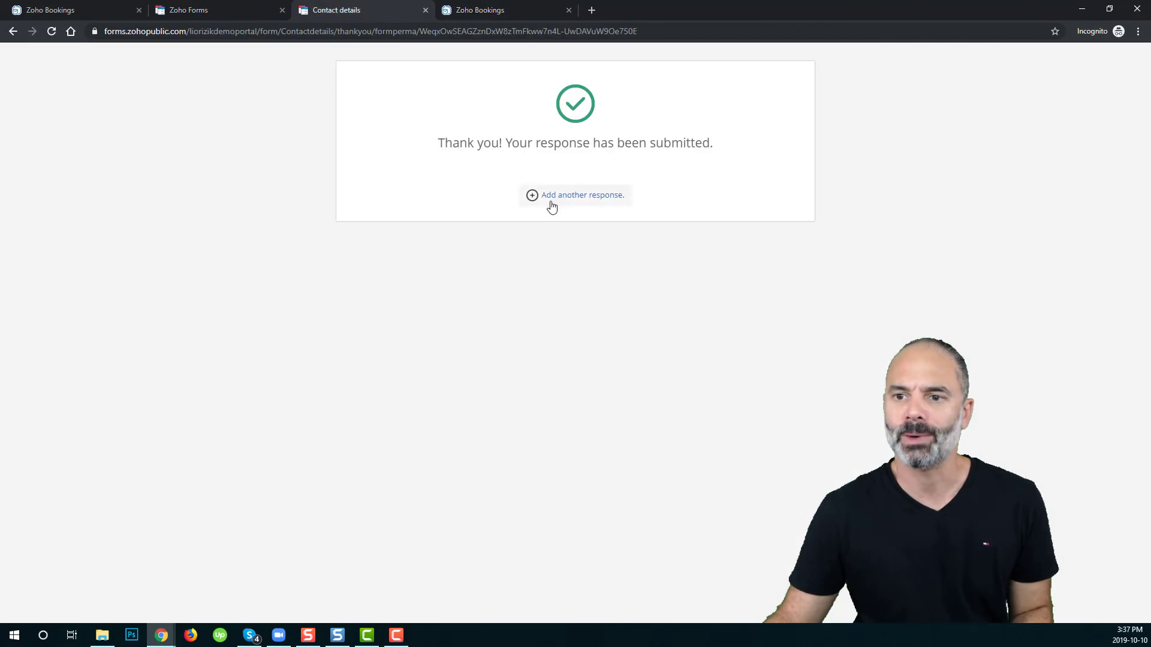
left_click(13, 31)
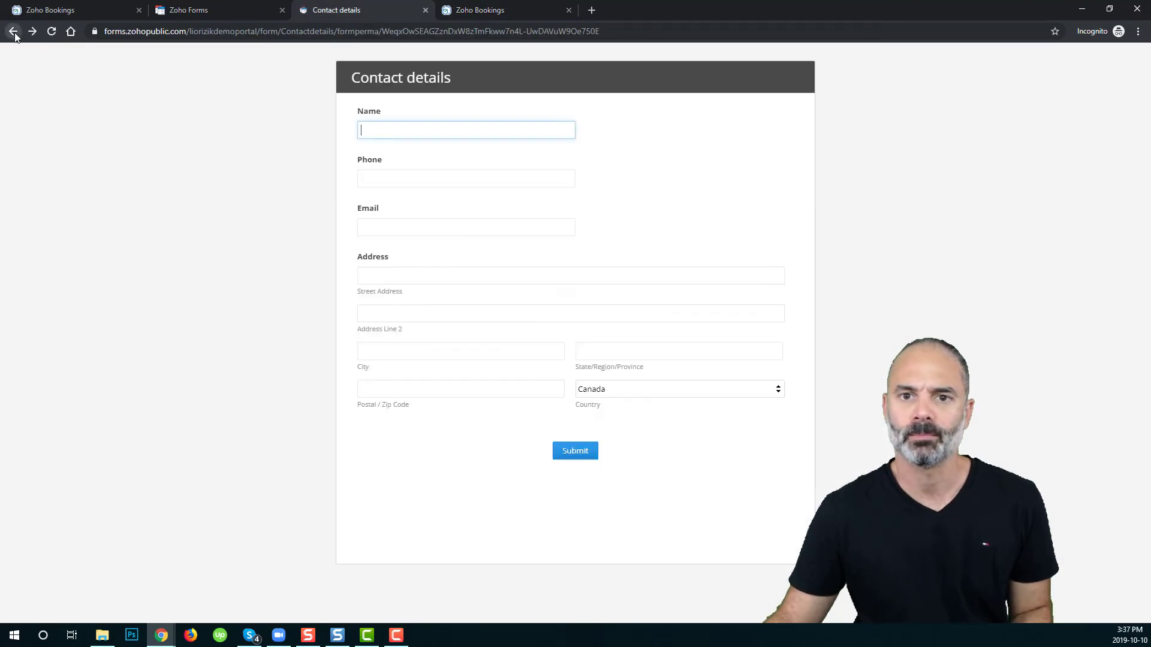
left_click(52, 32)
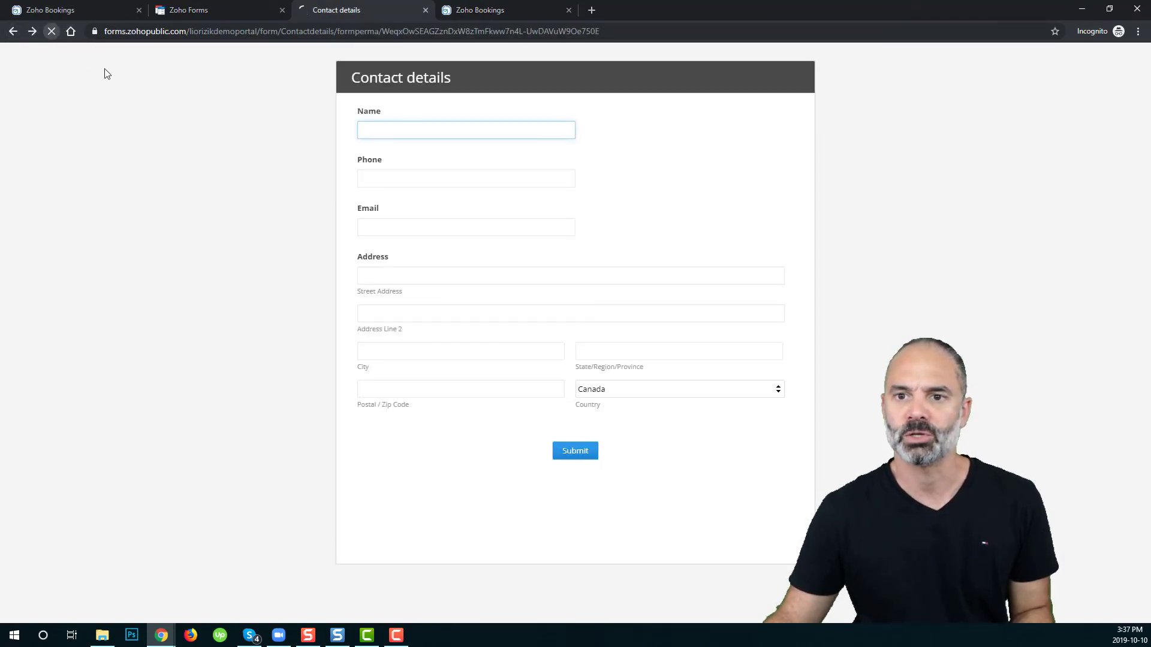
left_click(404, 127)
left_click(401, 154)
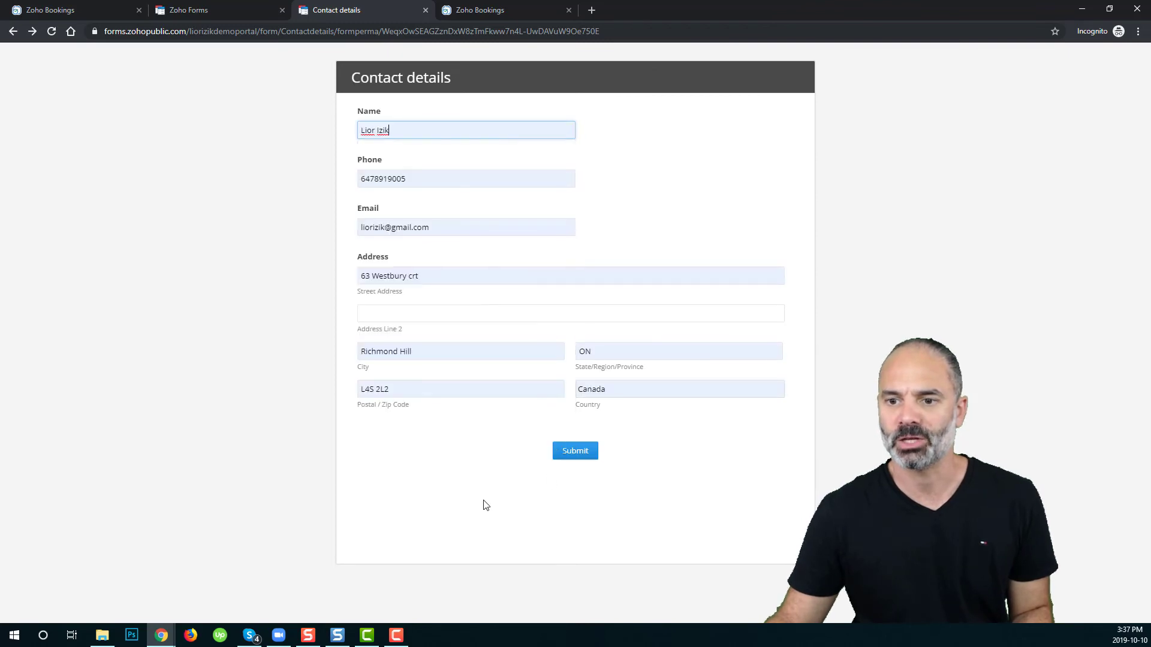
left_click(577, 458)
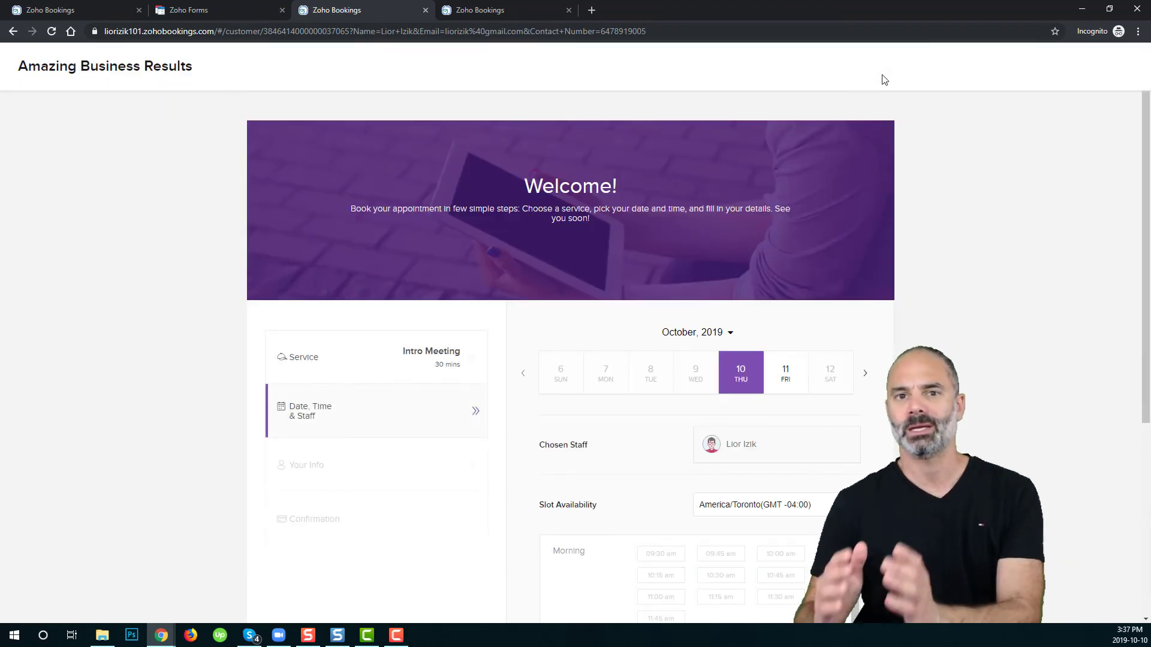
Step: Book the Intro Meeting for Friday 11 October 2019 at 10:00 am
left_click(784, 388)
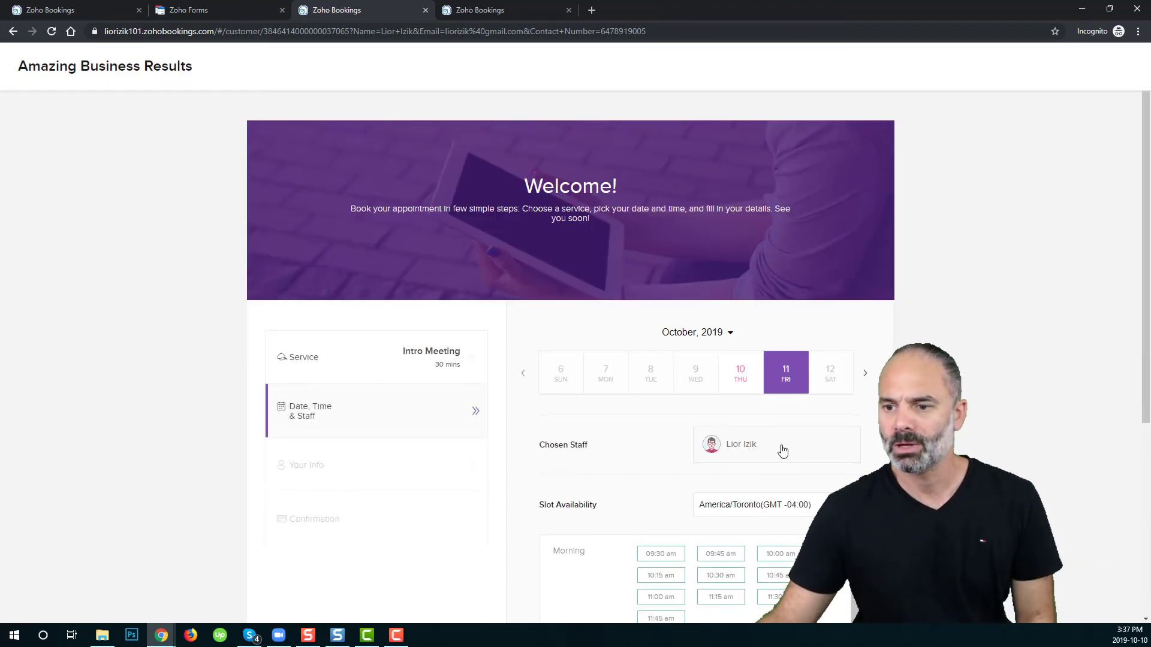
left_click(771, 554)
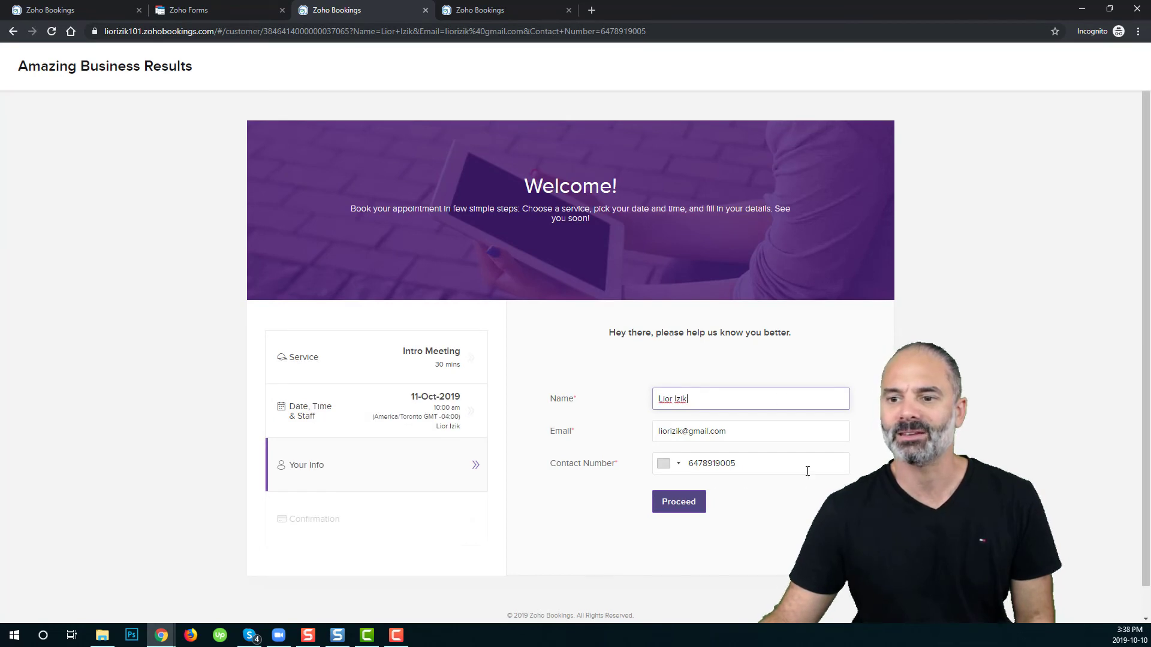